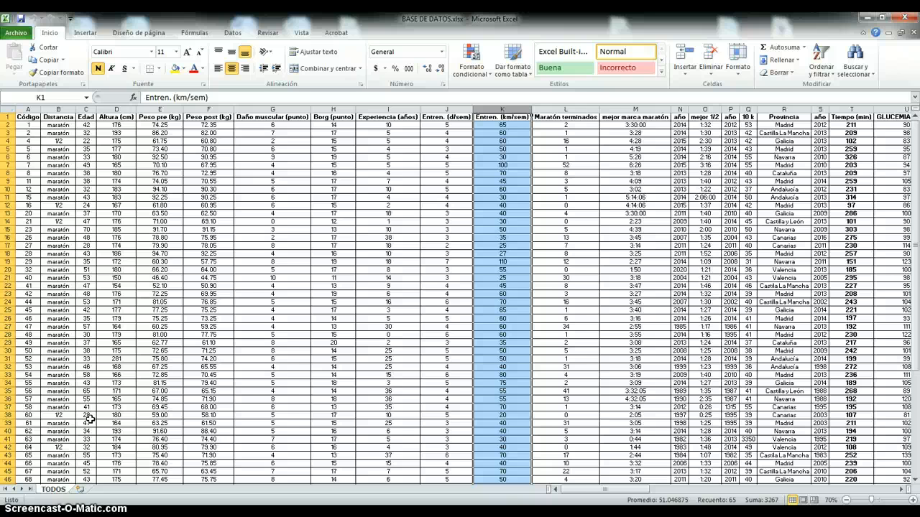
- Examine the rows of the runner database and its header fields, including Distancia, Peso pre, Daño muscular, Borg and Tiempo
scroll(90, 418, "down", 5)
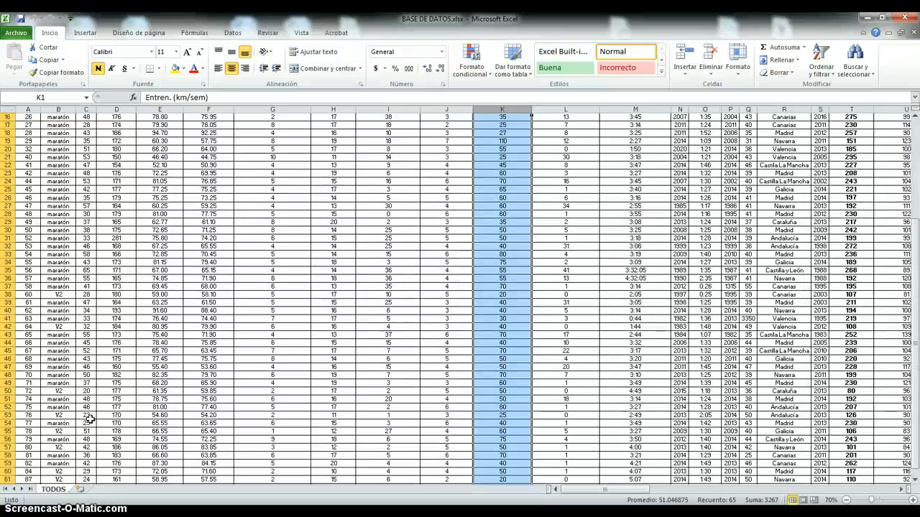
scroll(90, 418, "up", 5)
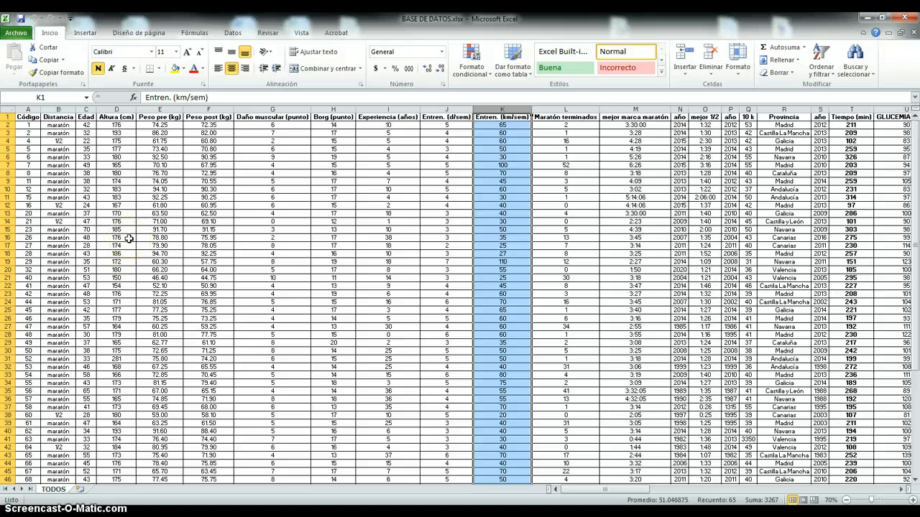
scroll(120, 394, "down", 3)
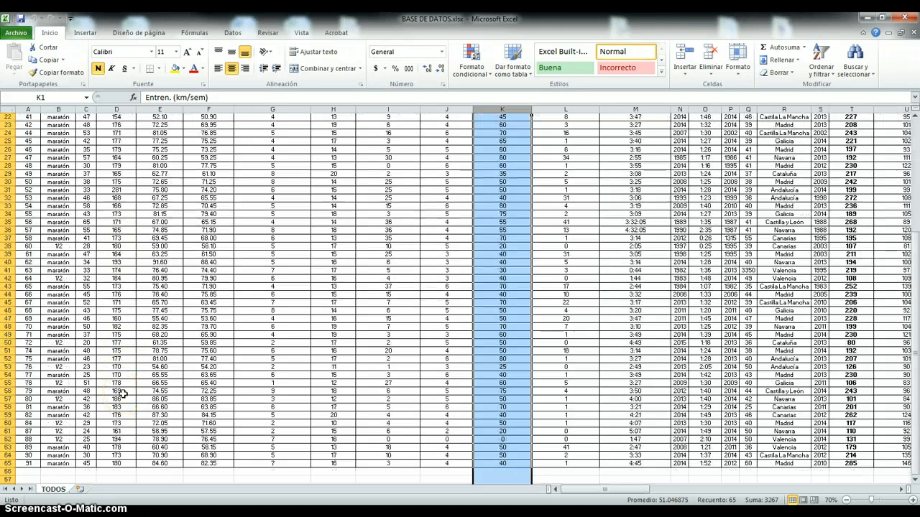
scroll(124, 394, "up", 3)
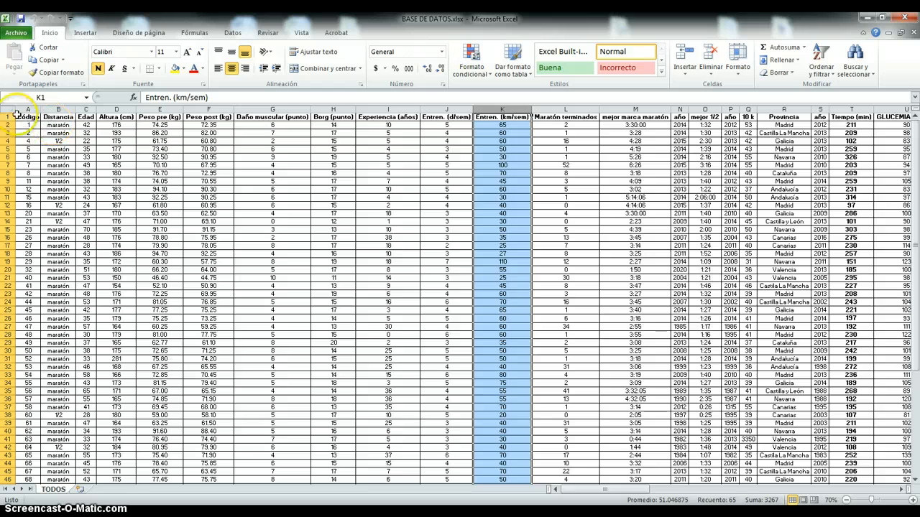
left_click(8, 116)
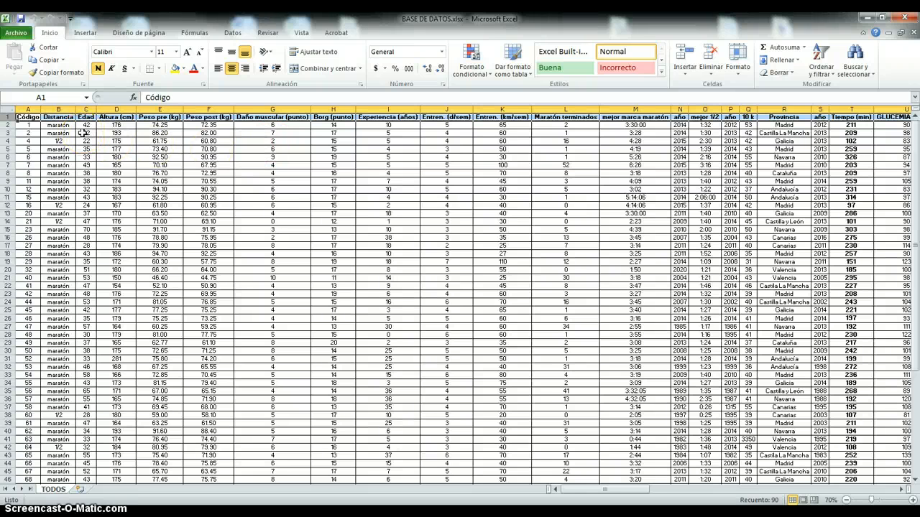
left_click(64, 116)
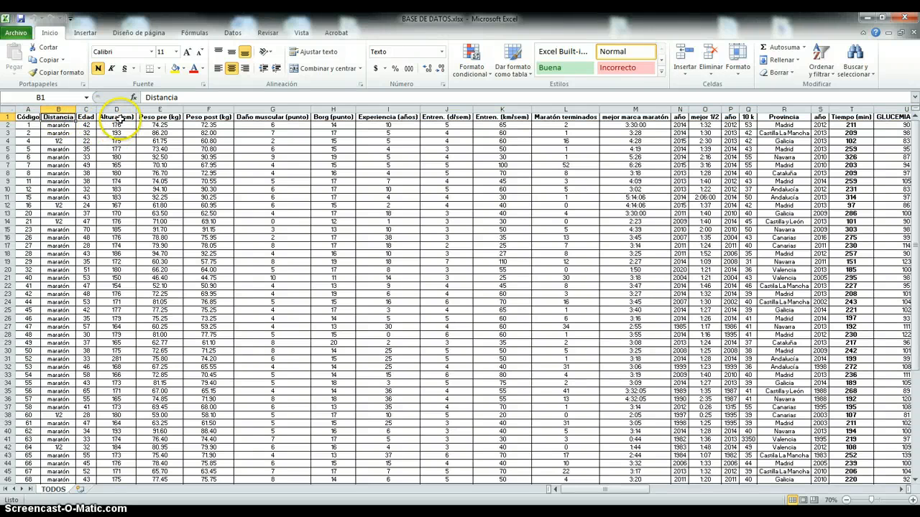
left_click(173, 118)
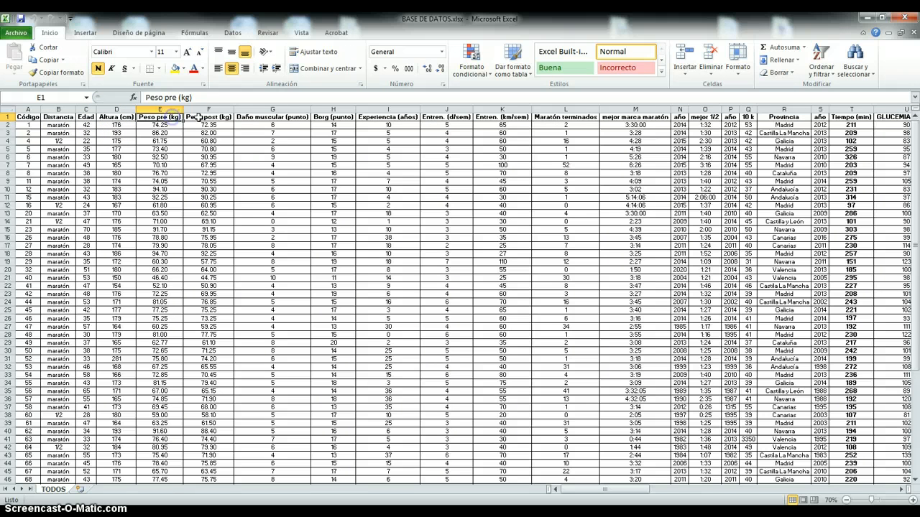
left_click(288, 117)
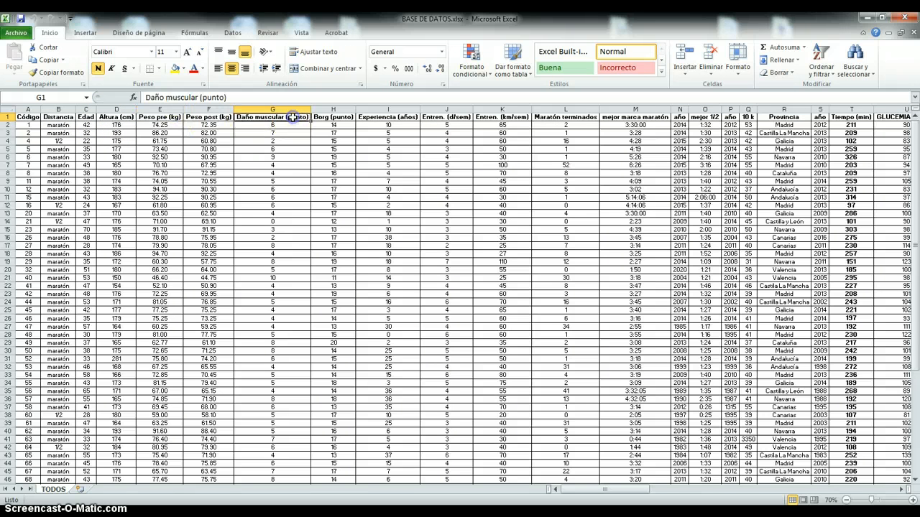
left_click(334, 117)
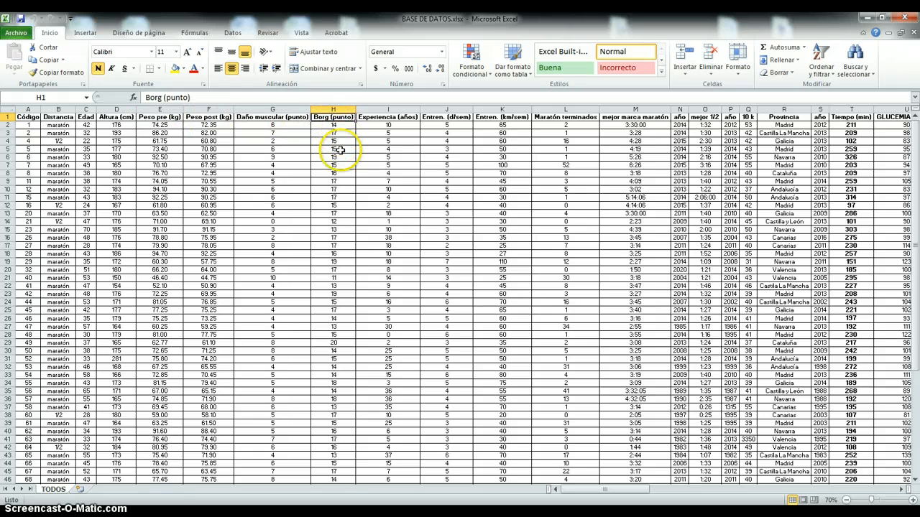
left_click(860, 117)
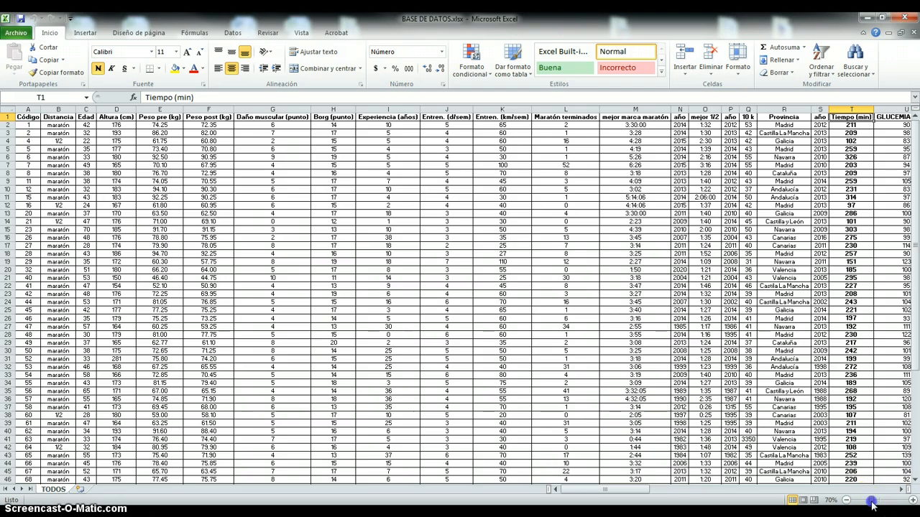
- Freeze the panes at cell B2 so the header row and the Código column stay fixed
left_click_drag(872, 505, 886, 502)
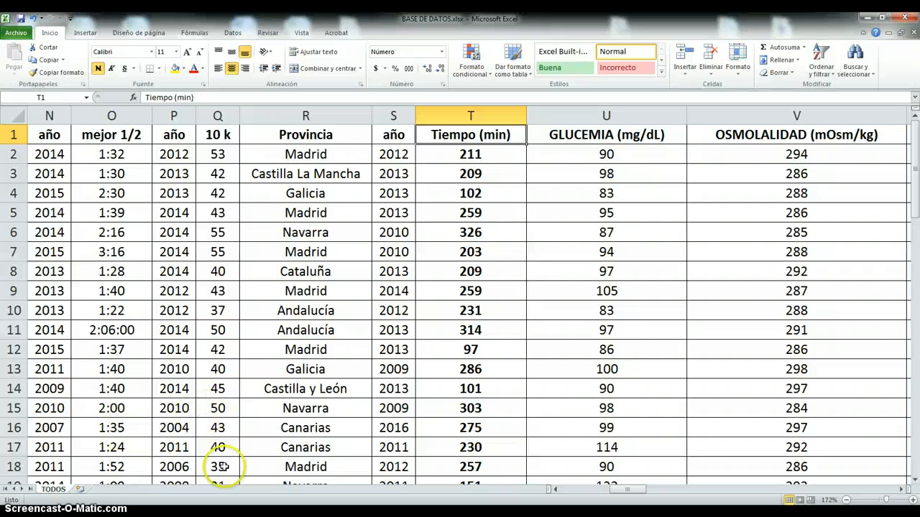
left_click_drag(644, 490, 575, 491)
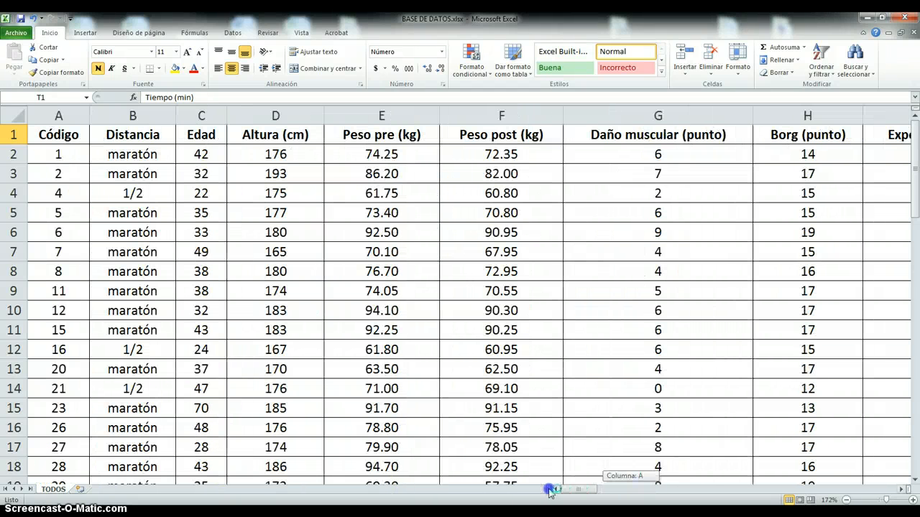
left_click(131, 155)
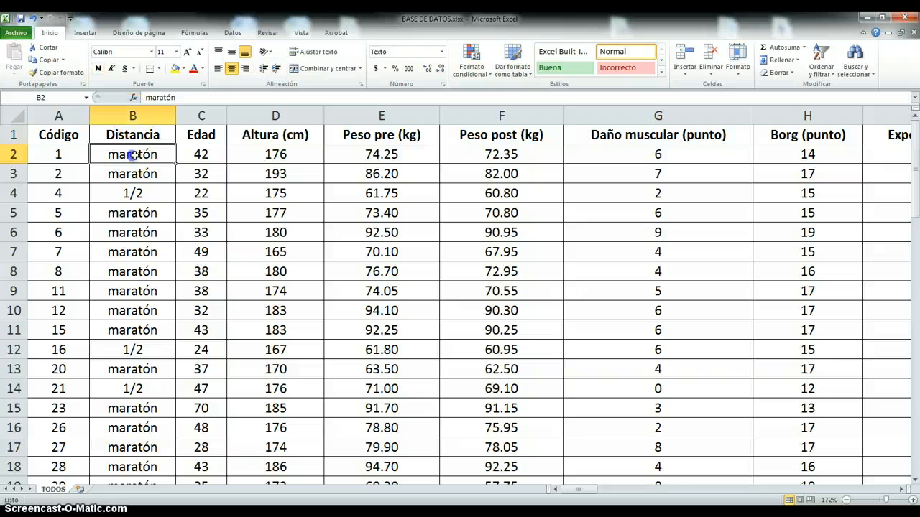
left_click(302, 35)
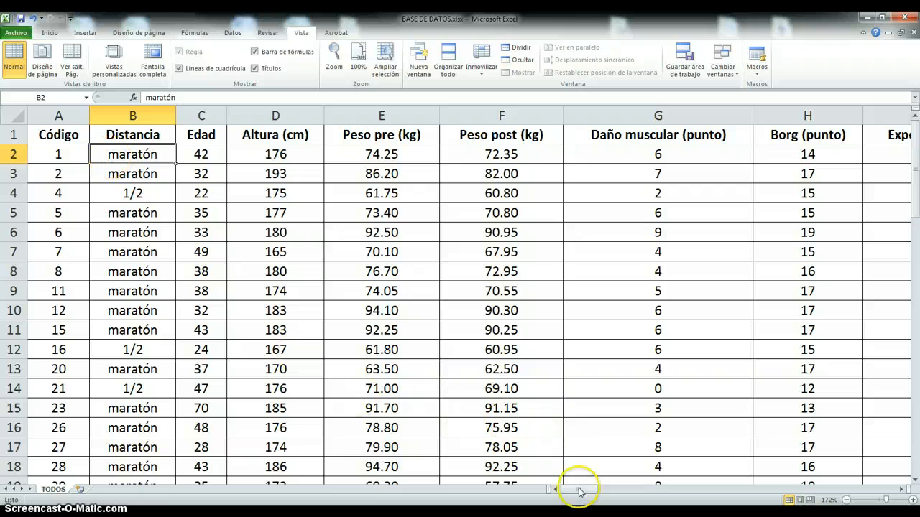
left_click_drag(581, 490, 582, 495)
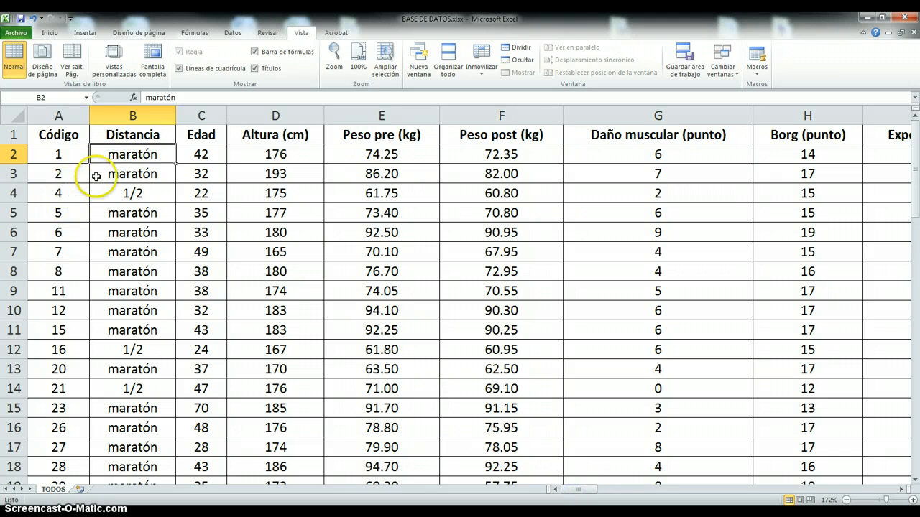
left_click(484, 72)
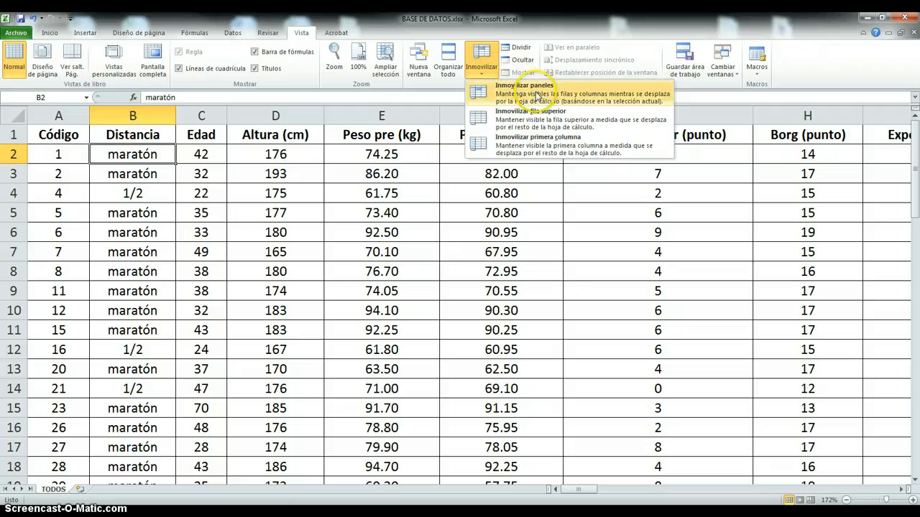
left_click(516, 89)
- Look through the records down to the last row to check the frozen headers and Código column
scroll(152, 302, "down", 9)
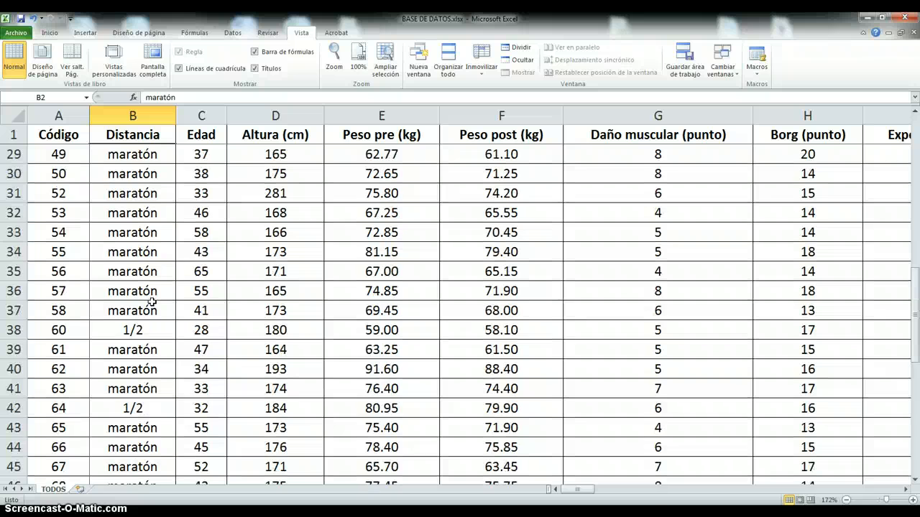
scroll(151, 301, "down", 5)
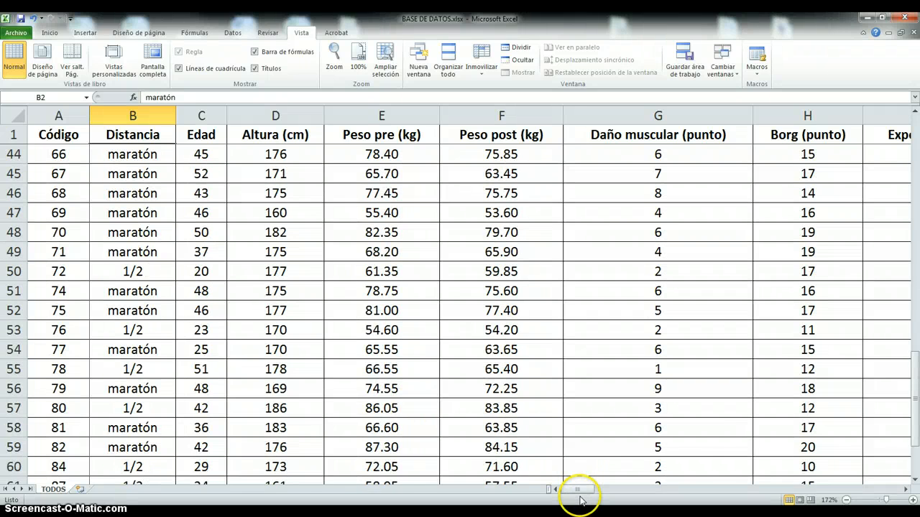
left_click_drag(579, 492, 457, 490)
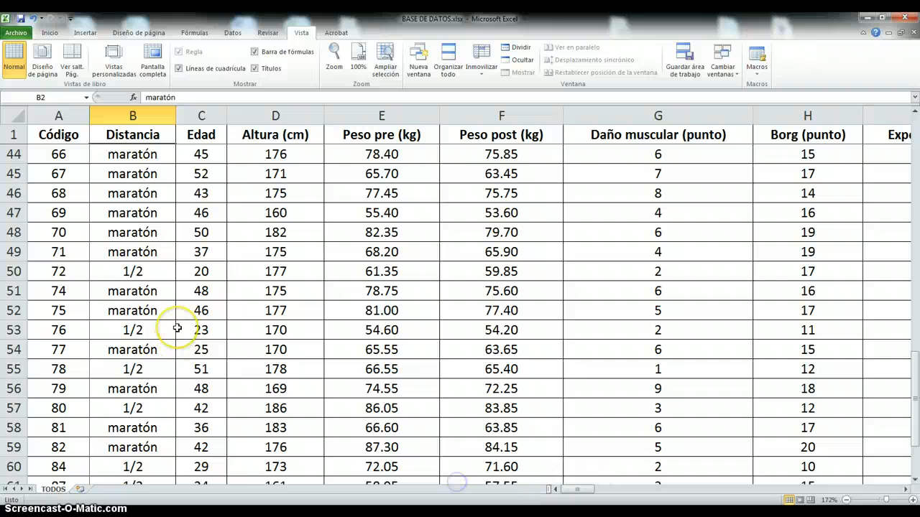
scroll(177, 329, "down", 3)
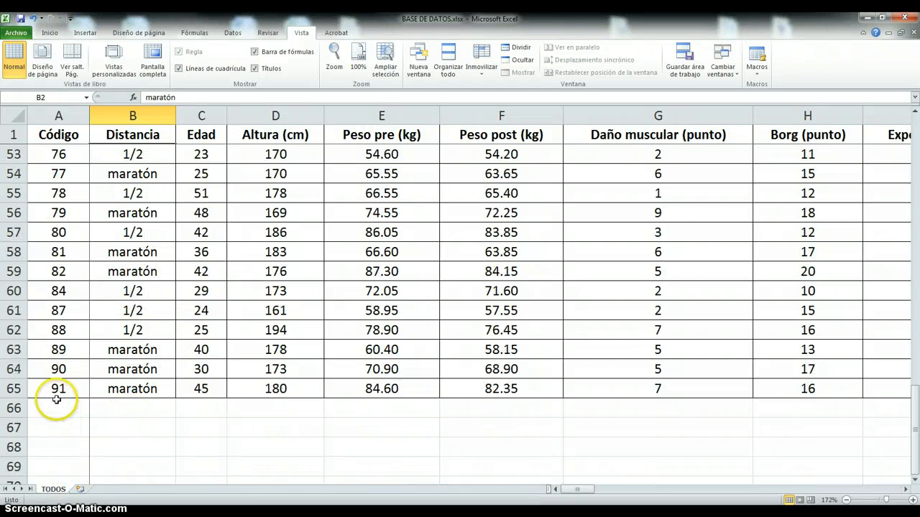
scroll(63, 413, "up", 17)
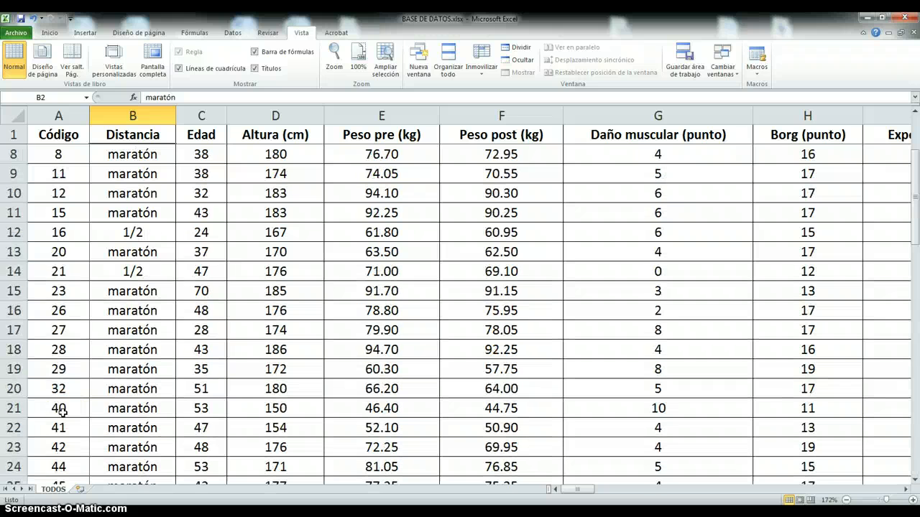
scroll(63, 413, "down", 17)
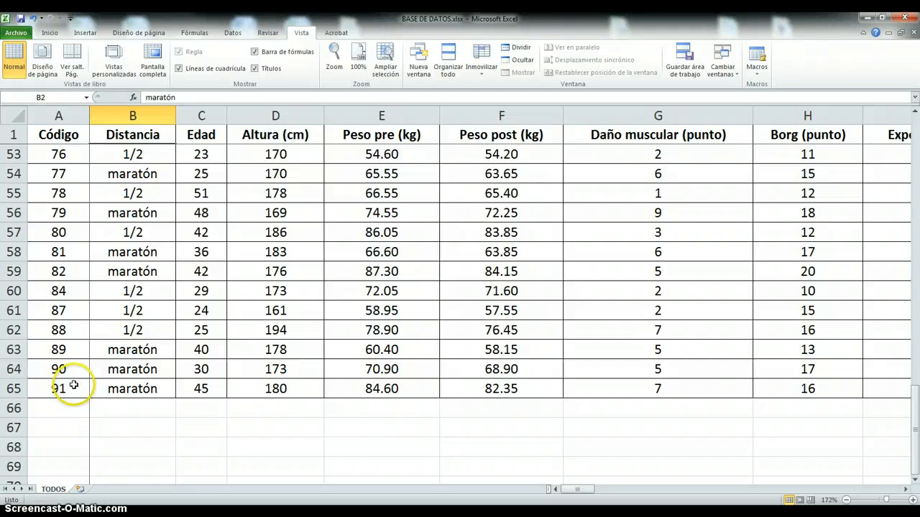
- Compare the Código values at the start and end of the list to check whether the numbering is consecutive
left_click(65, 391)
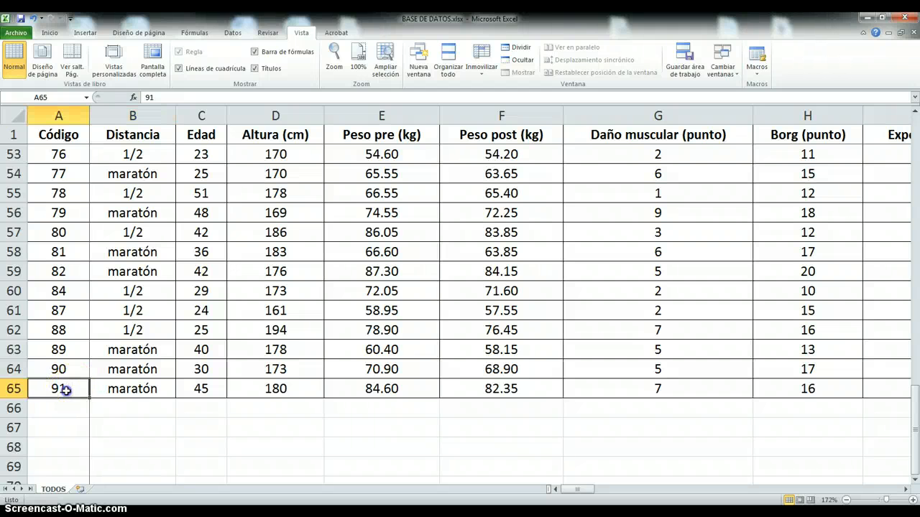
left_click(72, 369)
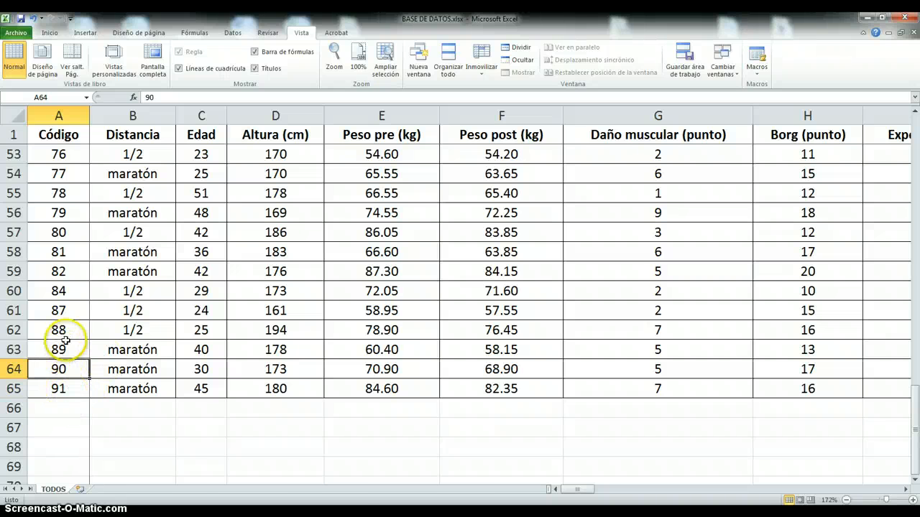
scroll(65, 340, "up", 5)
scroll(64, 340, "up", 12)
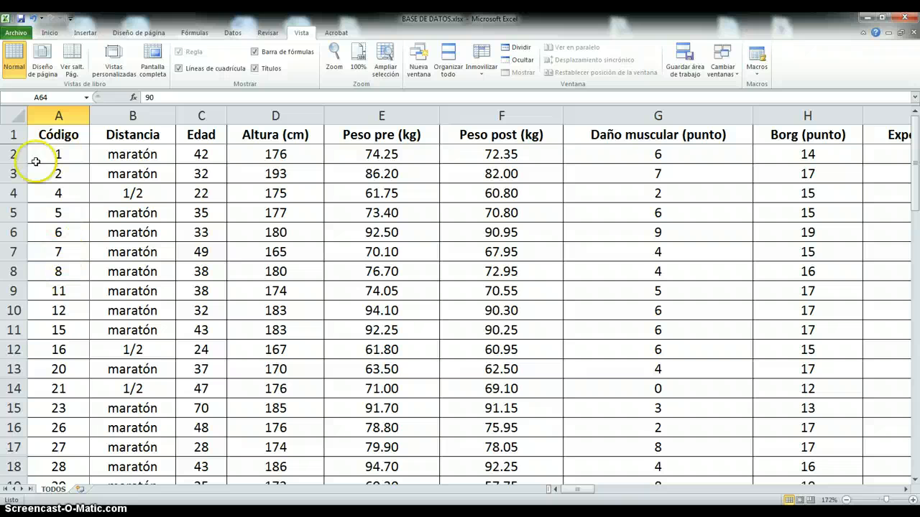
left_click(63, 153)
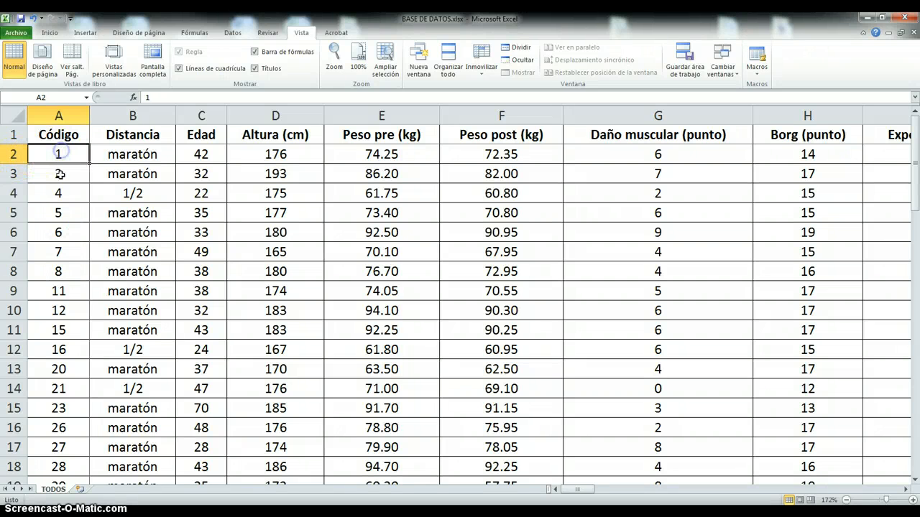
left_click(64, 175)
left_click(64, 201)
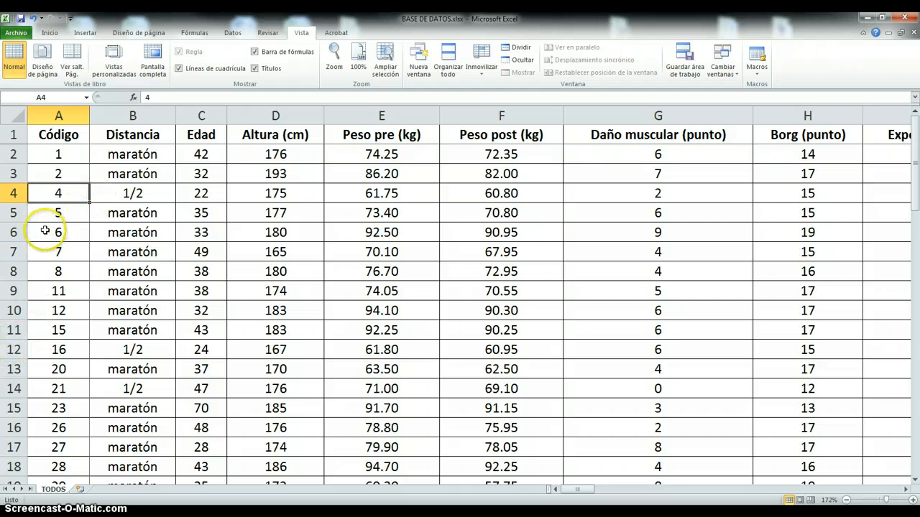
scroll(68, 372, "down", 8)
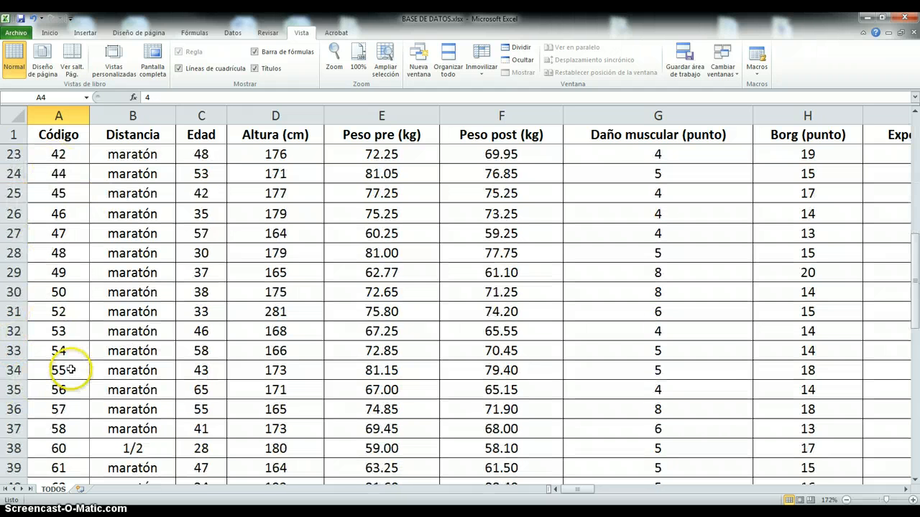
scroll(70, 369, "down", 11)
scroll(76, 379, "up", 2)
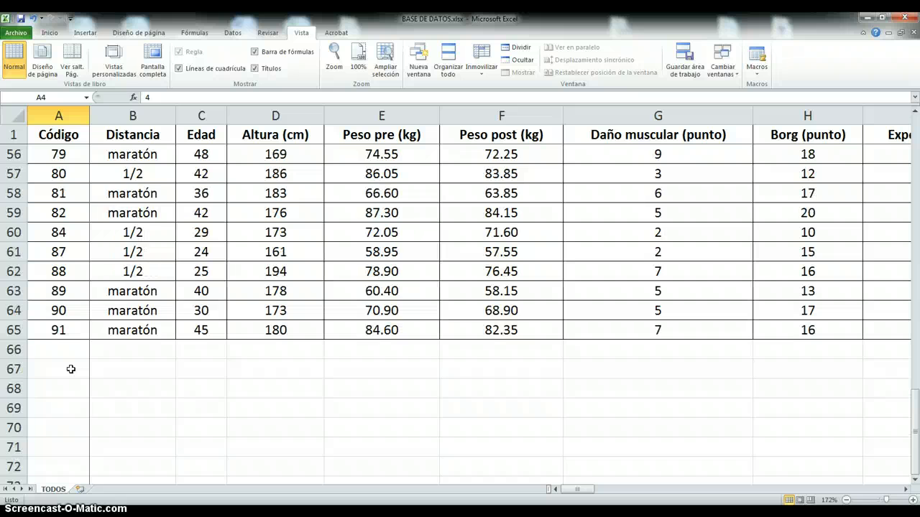
left_click(75, 381)
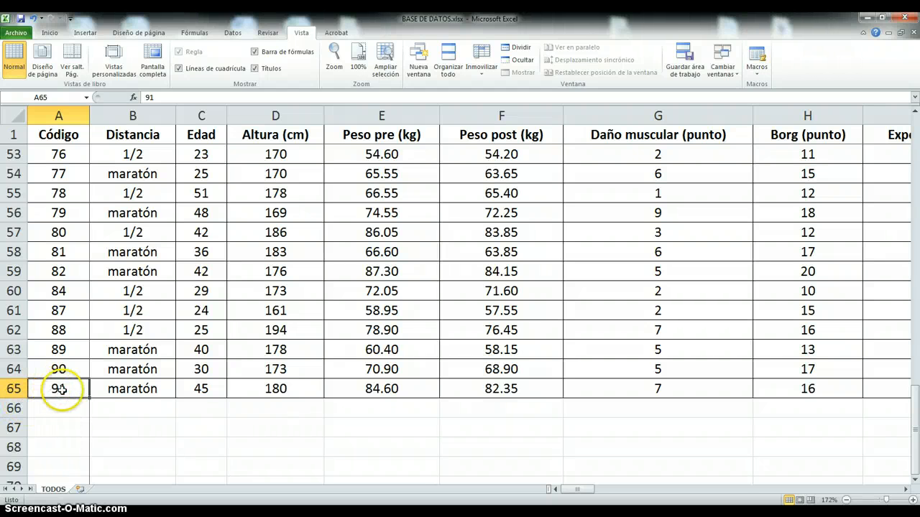
scroll(62, 389, "up", 6)
scroll(63, 388, "down", 5)
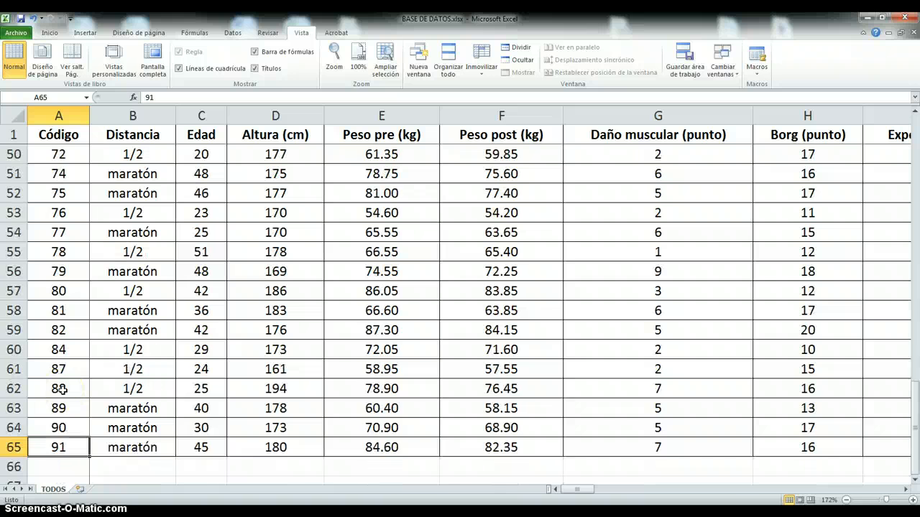
scroll(63, 389, "down", 2)
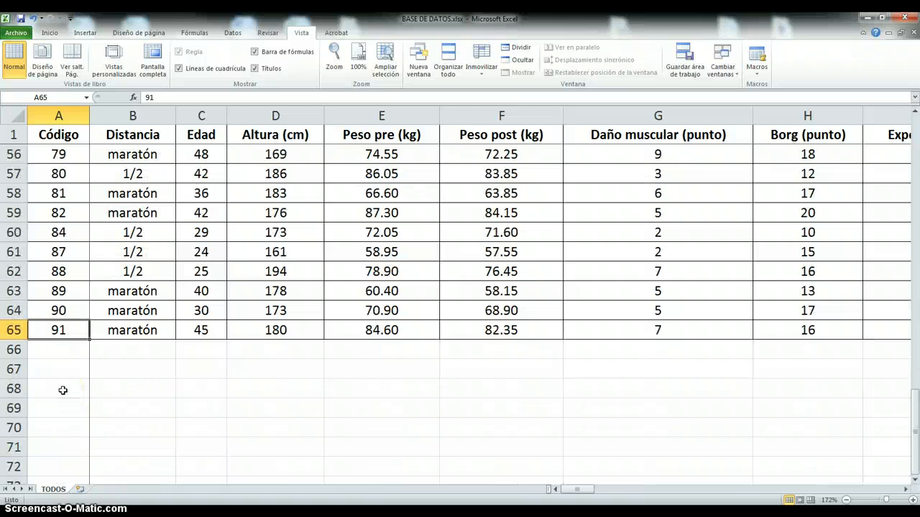
- Count the participants in cell A66 with the CONTAR function over the Código range A2:A65
left_click(62, 350)
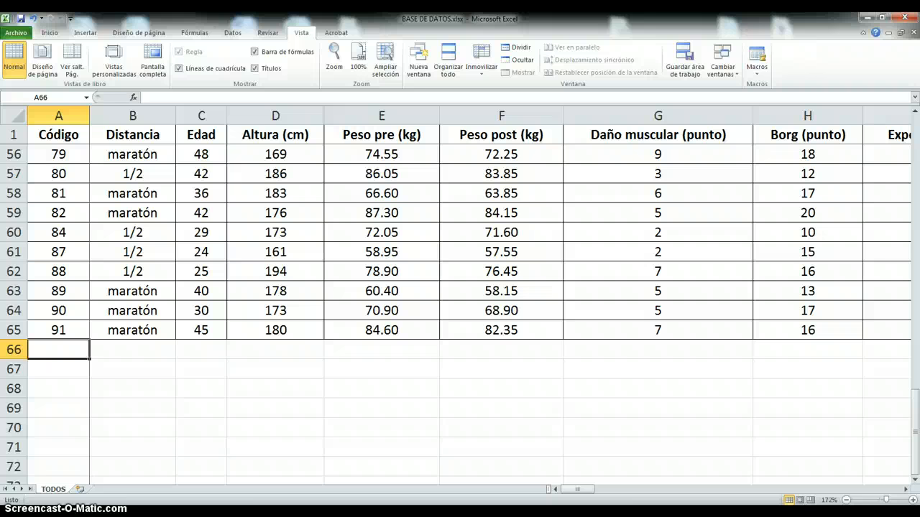
type("=")
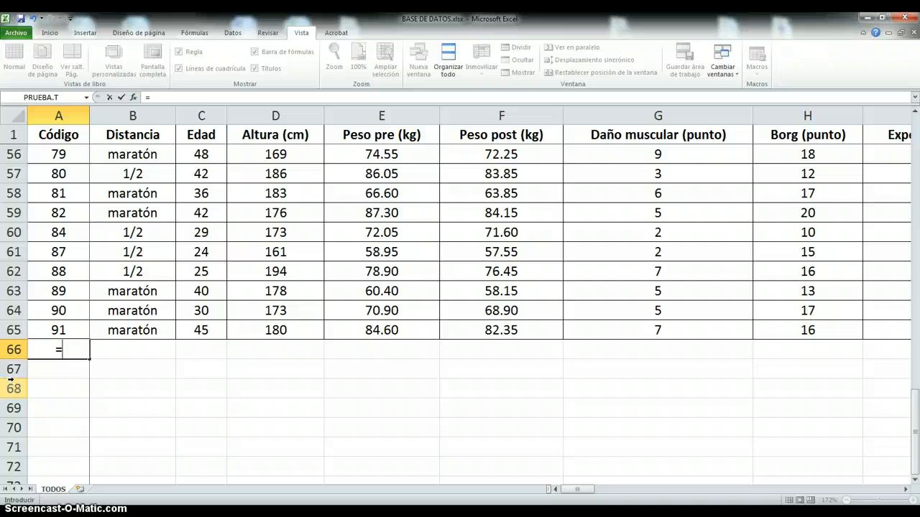
type("c")
type("ontar(")
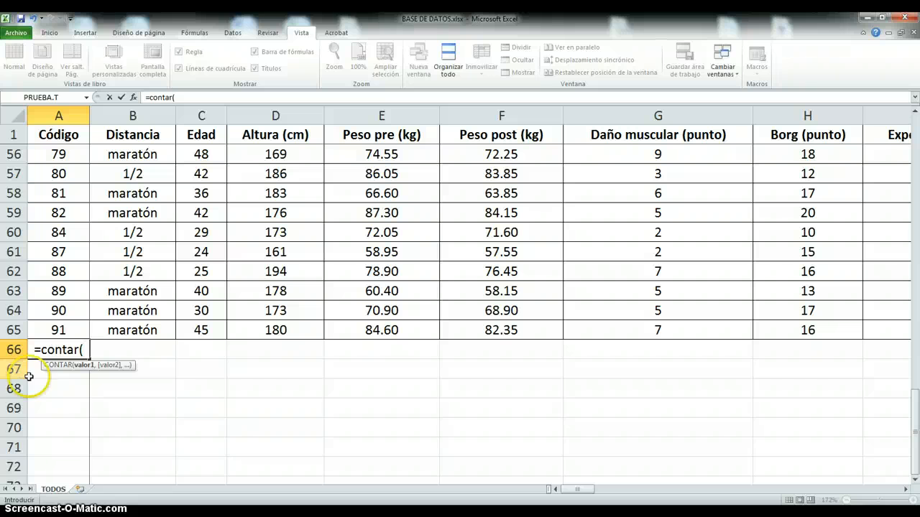
left_click_drag(57, 329, 46, 167)
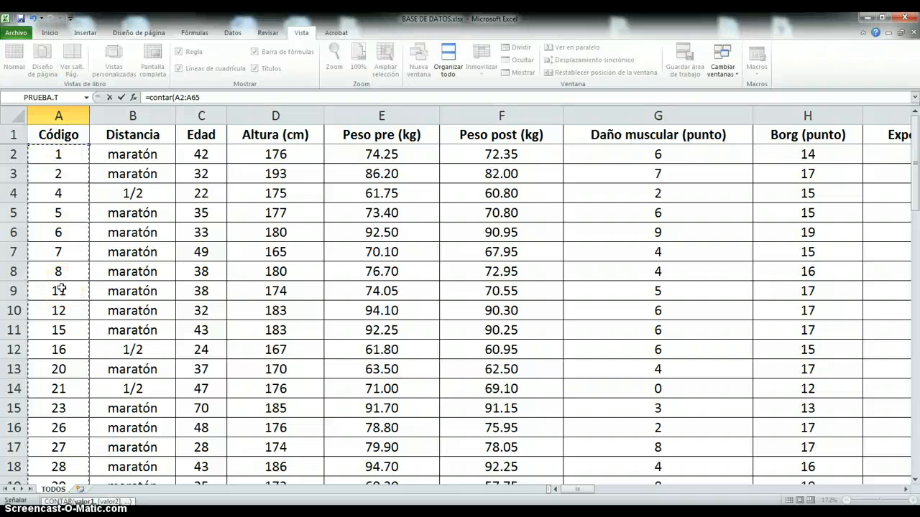
left_click(198, 95)
type(")")
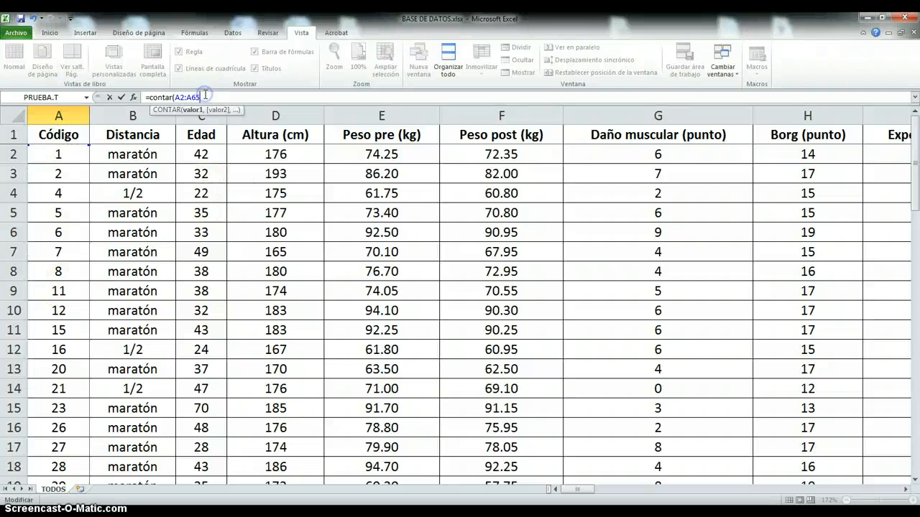
left_click(120, 97)
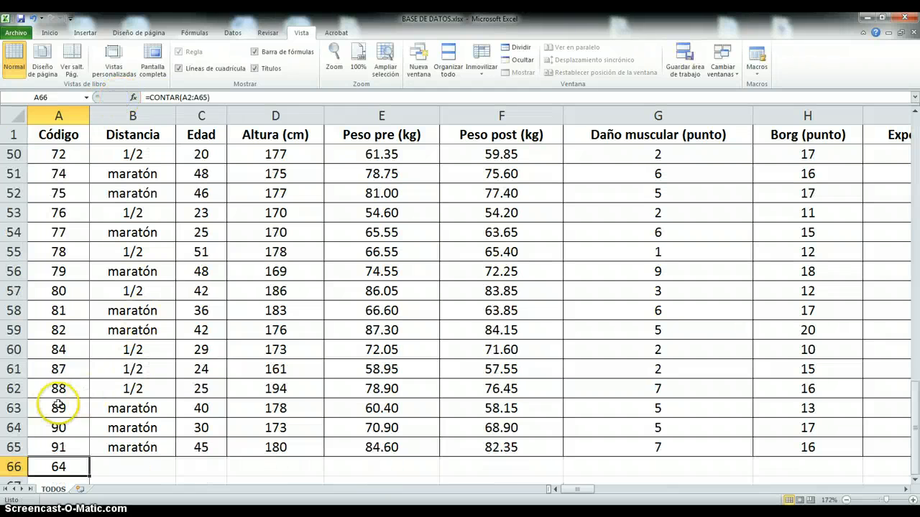
- Calculate the mean of Peso pre (kg) in cell E66 with the PROMEDIO function over E2:E65
scroll(68, 406, "down", 3)
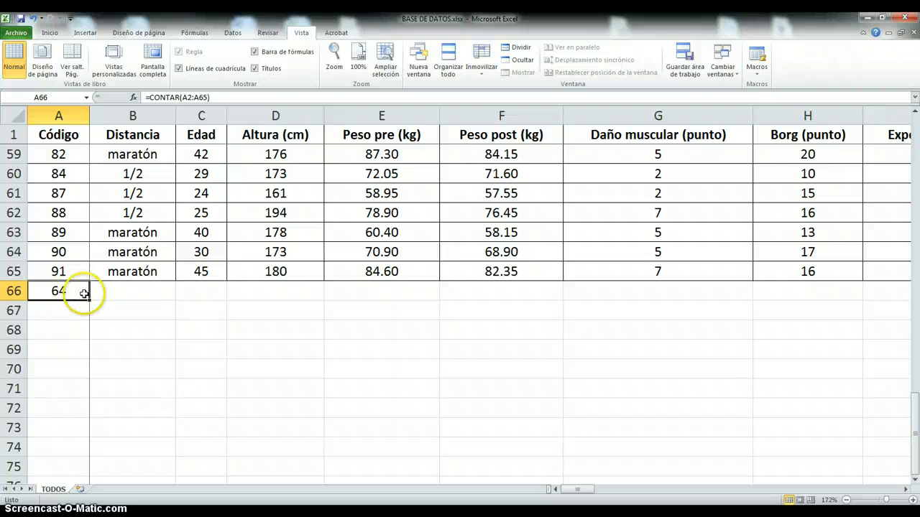
left_click(392, 295)
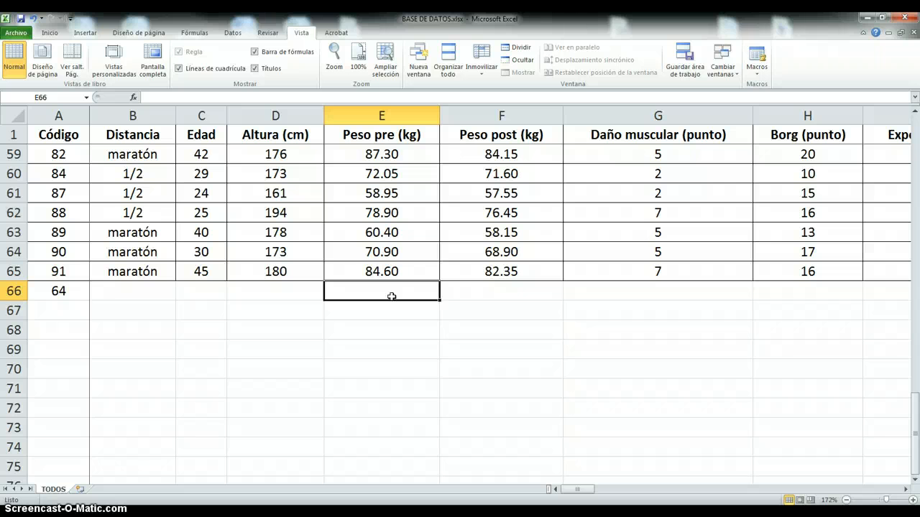
scroll(392, 295, "up", 19)
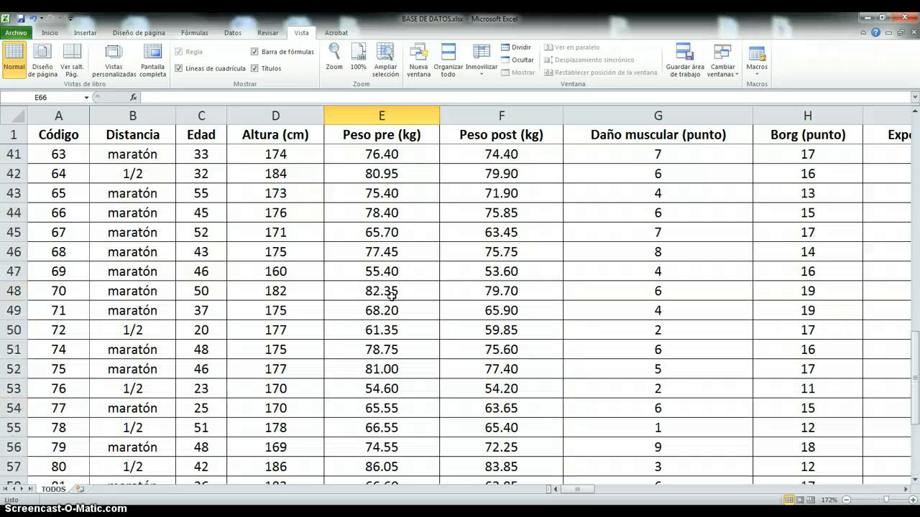
scroll(392, 295, "down", 4)
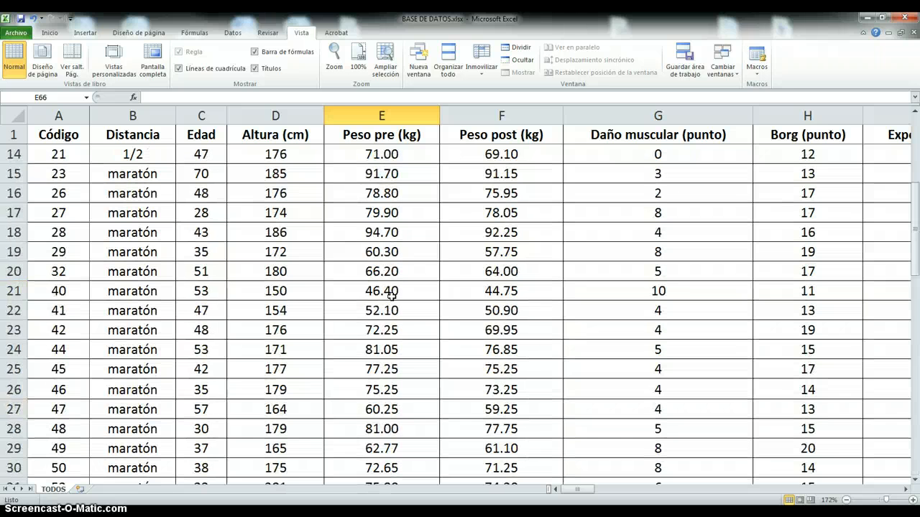
scroll(392, 294, "down", 16)
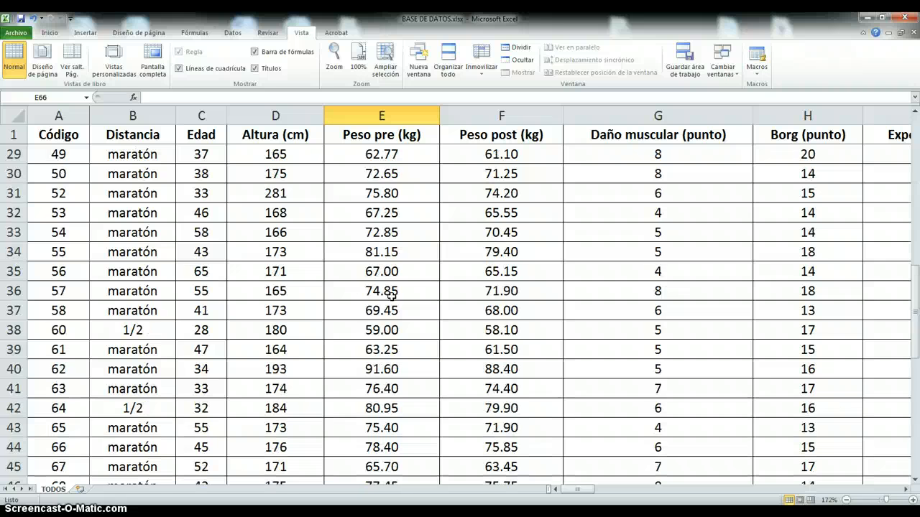
scroll(392, 296, "up", 1)
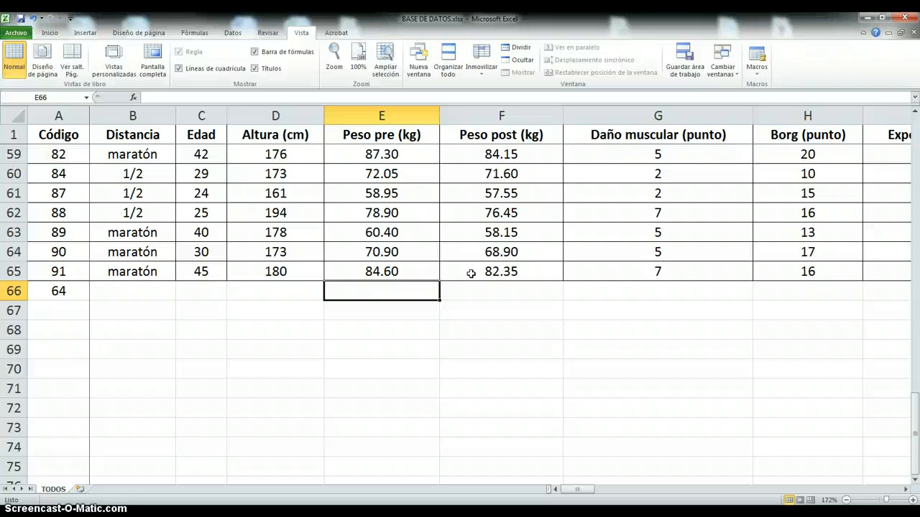
type("=")
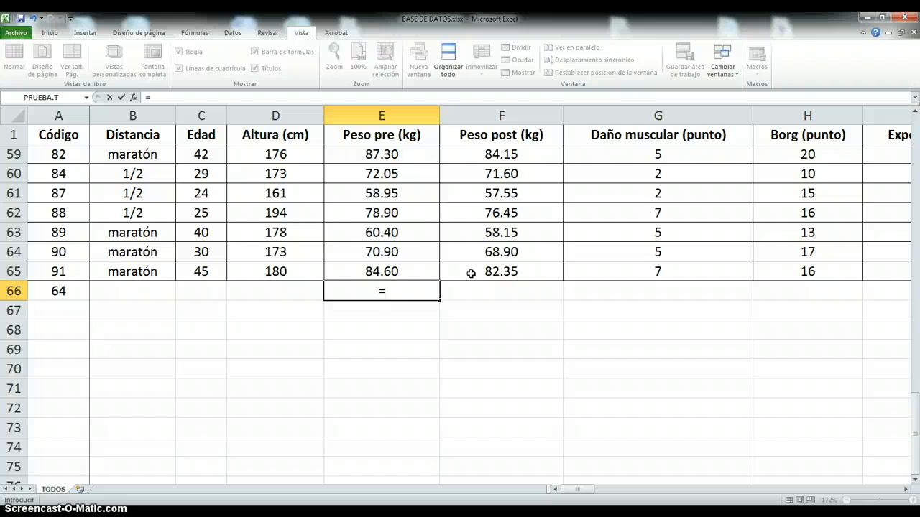
type("p")
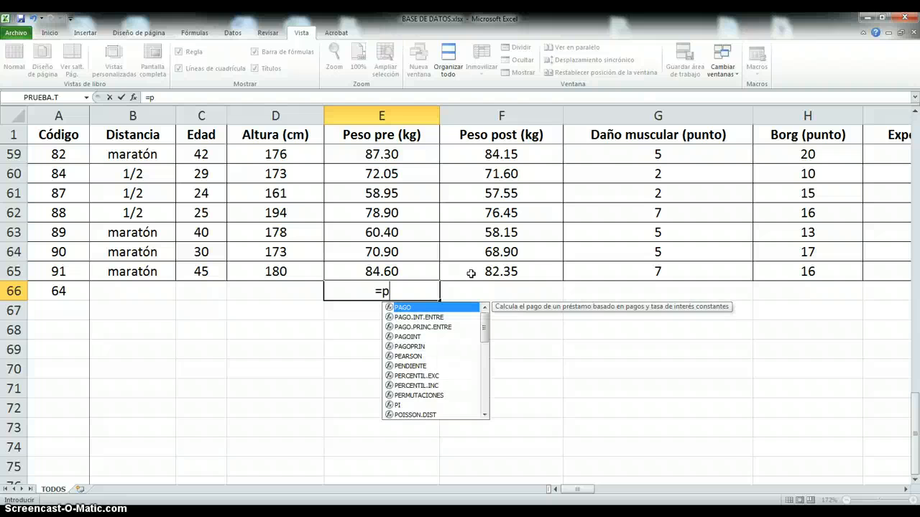
type("romedio")
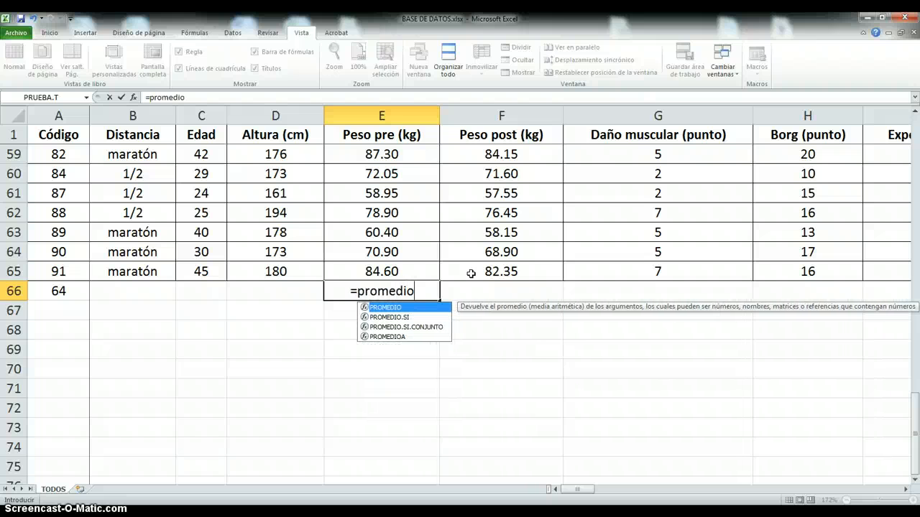
type("(")
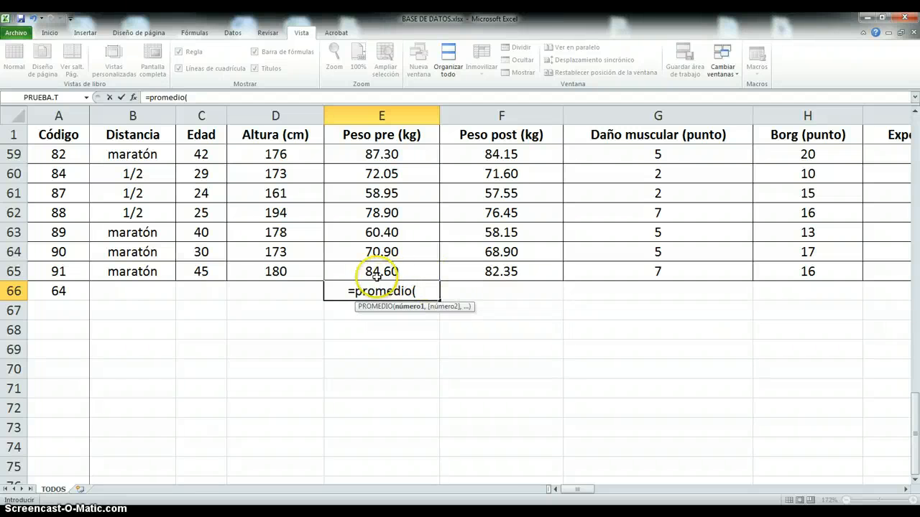
left_click_drag(381, 271, 370, 160)
key("Return")
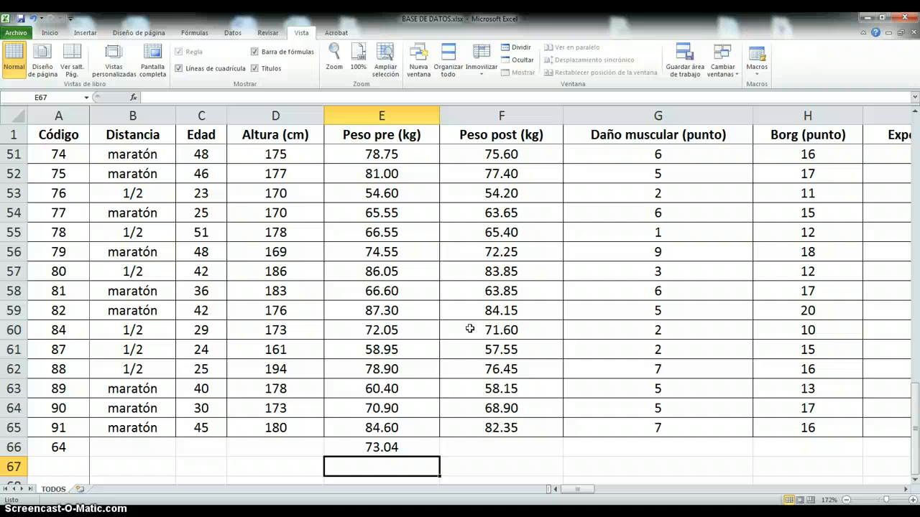
- Review the PROMEDIO formula in E66 and compare the mean with individual Peso pre values in the column
scroll(470, 328, "down", 2)
left_click(404, 332)
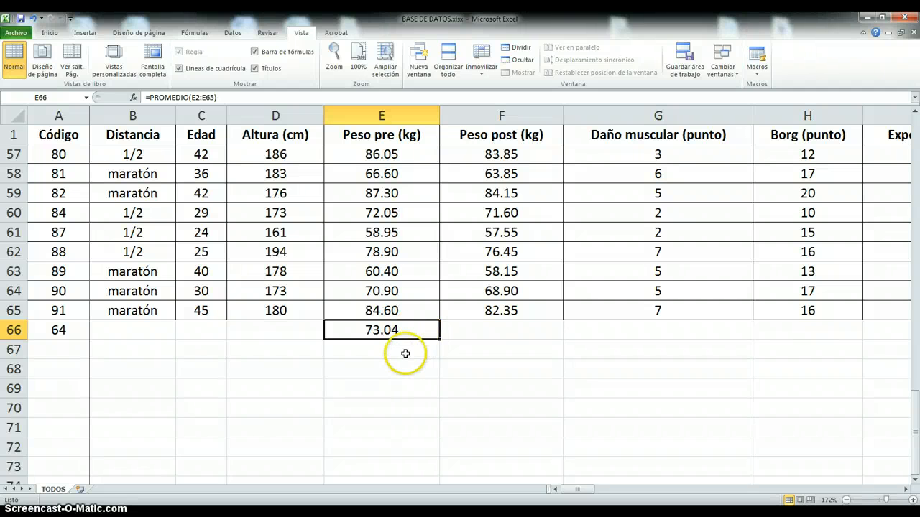
left_click(404, 352)
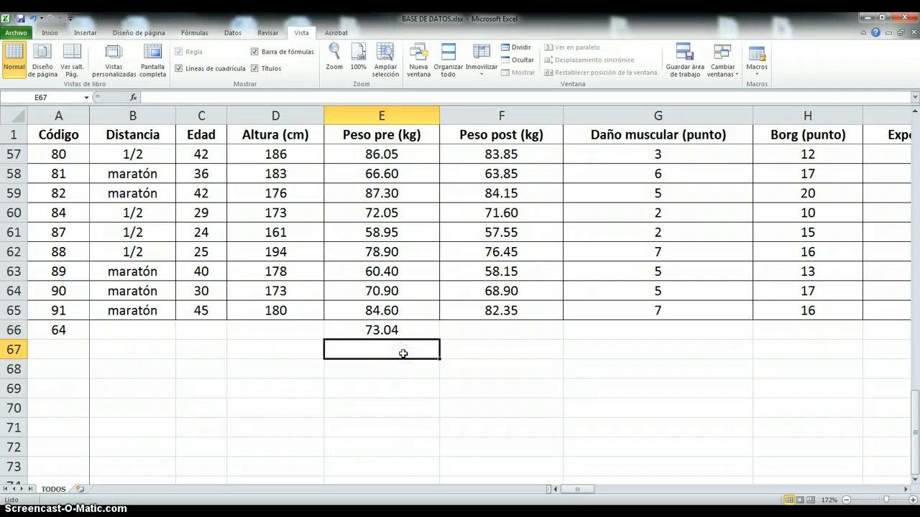
left_click(405, 332)
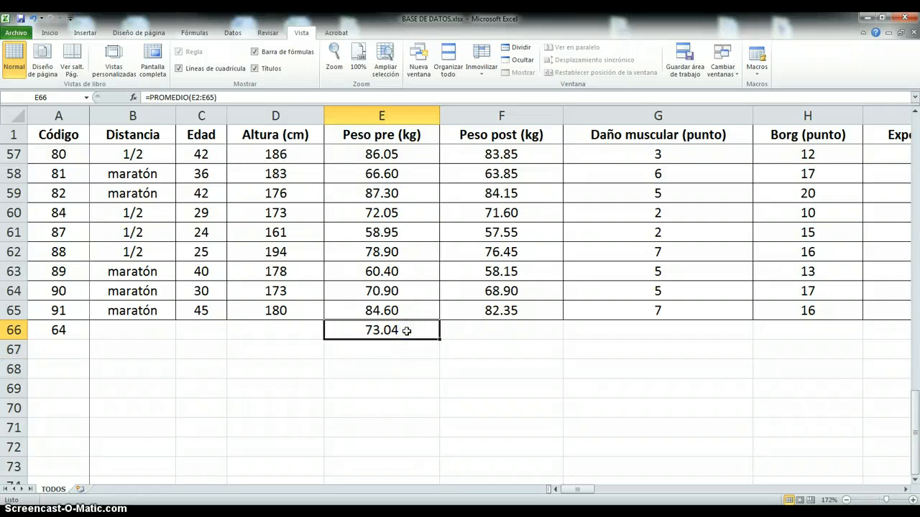
left_click(393, 233)
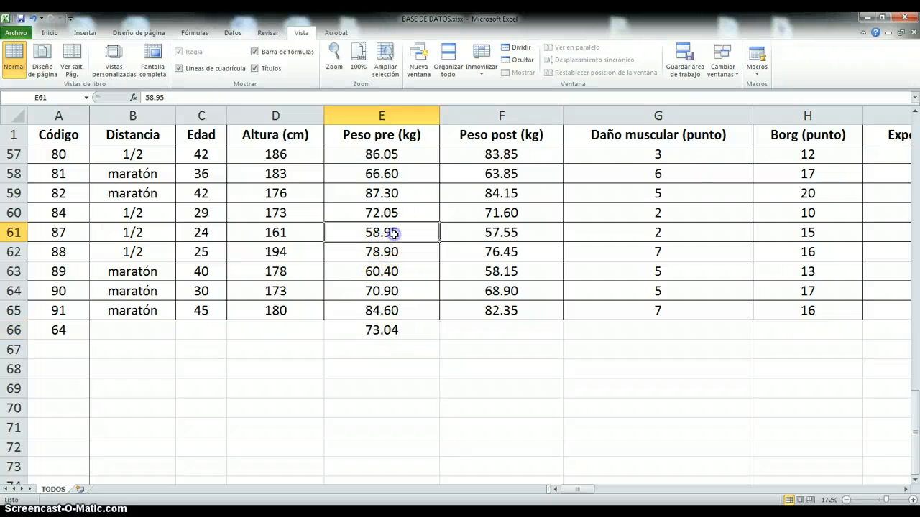
left_click(390, 193)
- Calculate the standard deviation of all Peso pre (kg) values in cell E67 with the DESVEST function
left_click(388, 355)
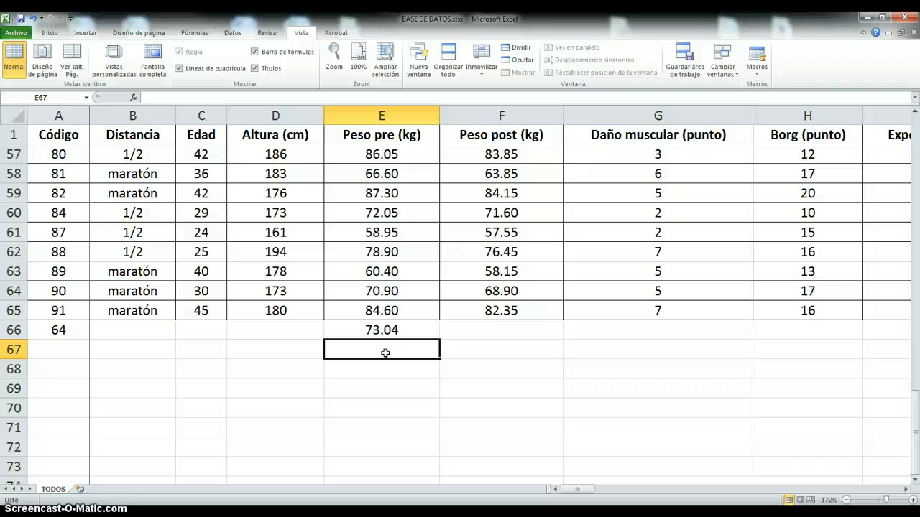
type("=")
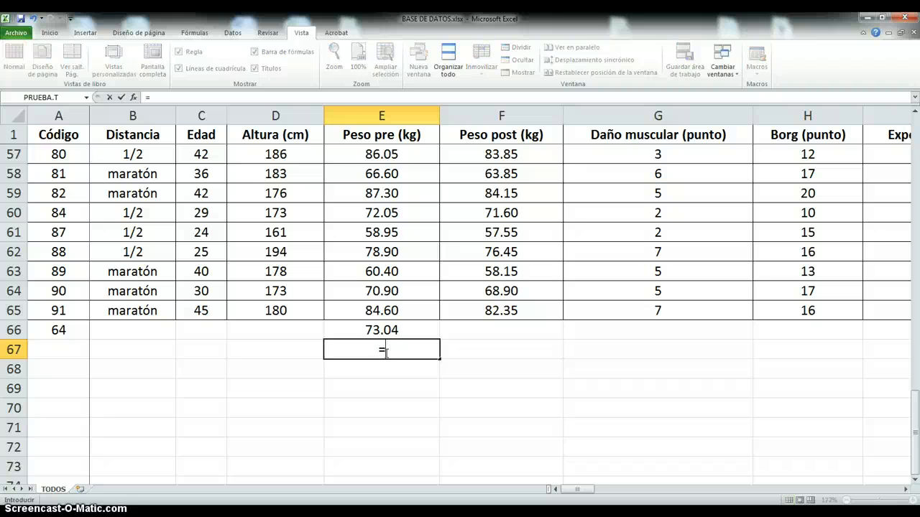
type("desvest")
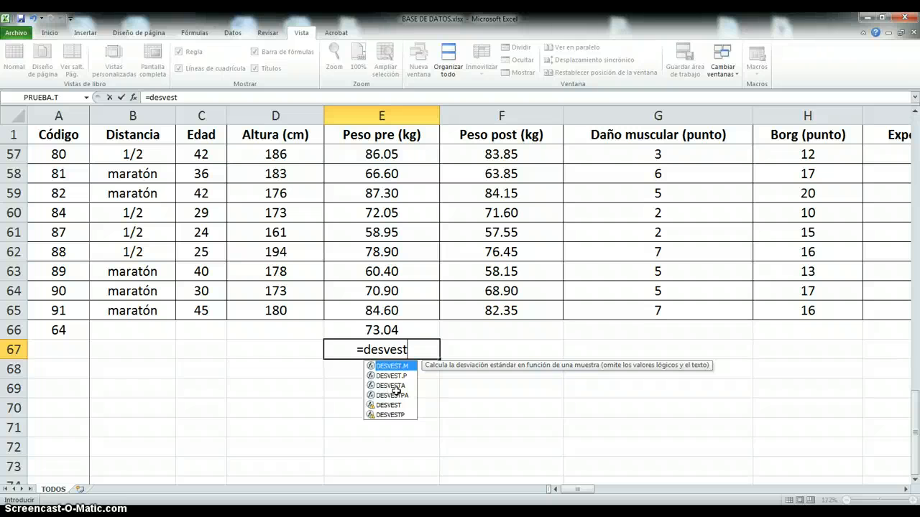
type("(")
left_click_drag(404, 313, 388, 156)
key("Return")
- Find the minimum Peso pre (kg) in cell E68 with the MIN function over E2:E65, and check its formula
scroll(463, 327, "down", 3)
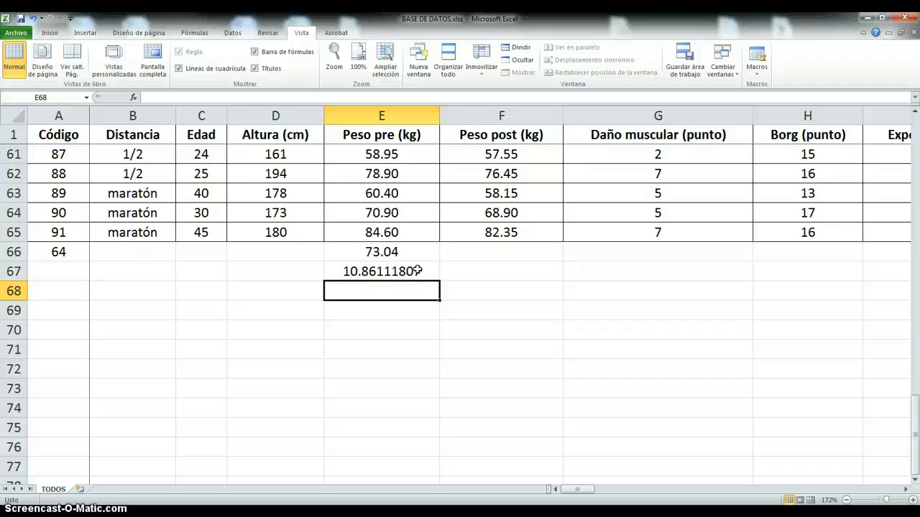
type("=")
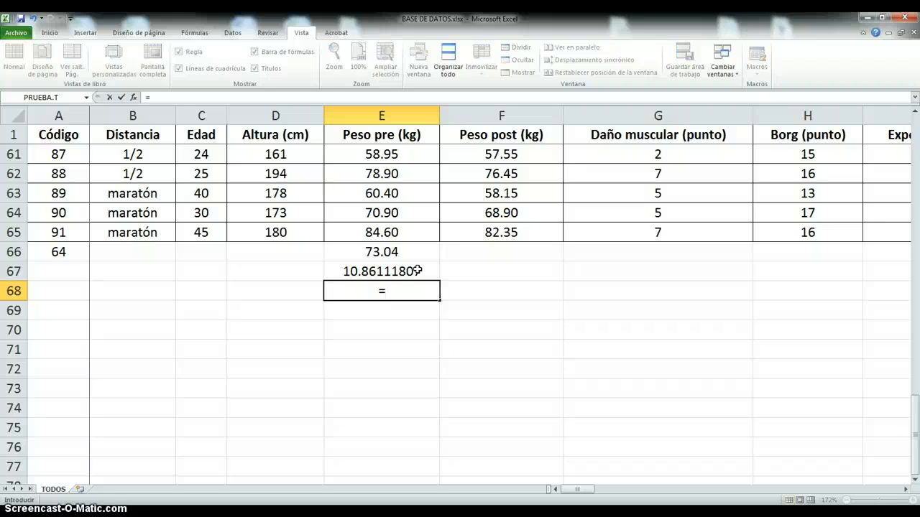
type("min(")
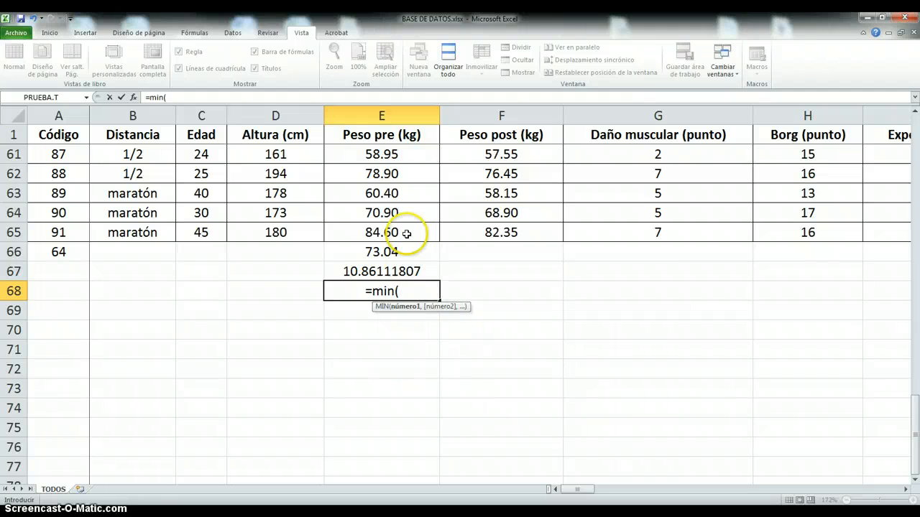
left_click_drag(409, 232, 390, 154)
key("Return")
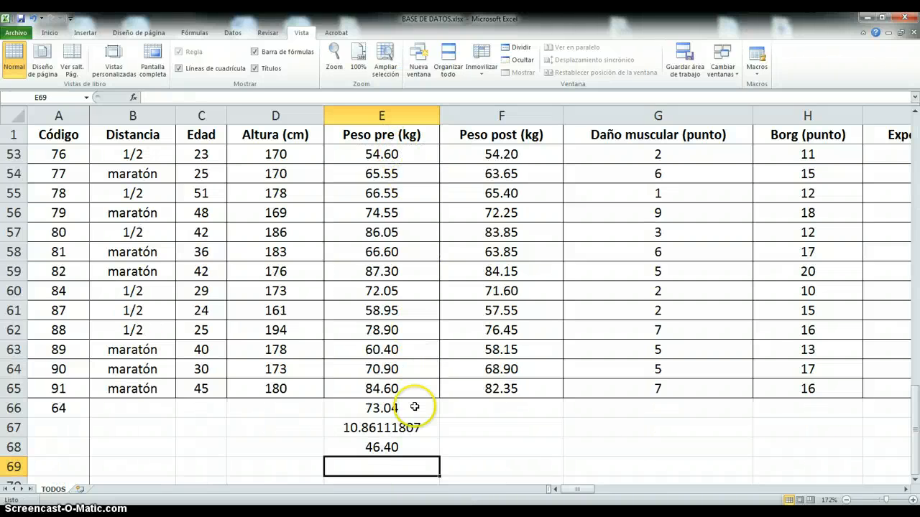
left_click(403, 444)
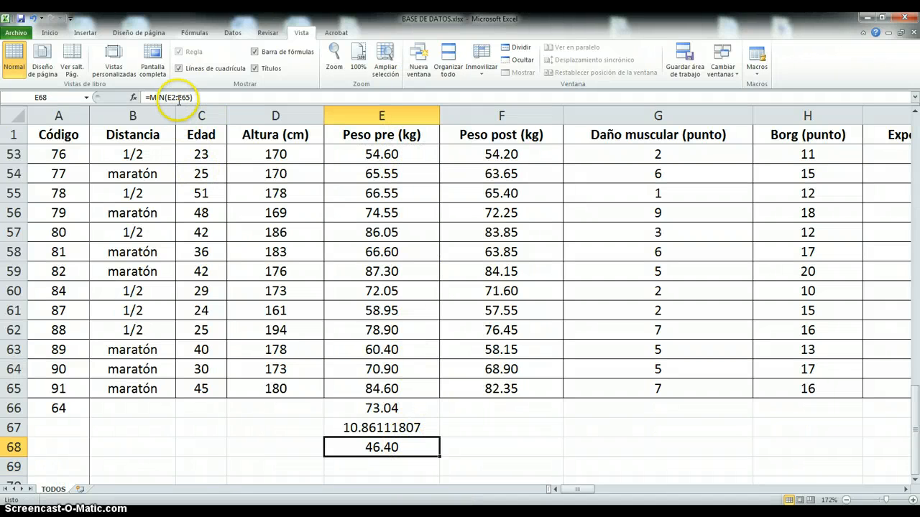
- Find the maximum Peso pre (kg) in cell E69 with the MAX function over E2:E65
scroll(399, 485, "down", 2)
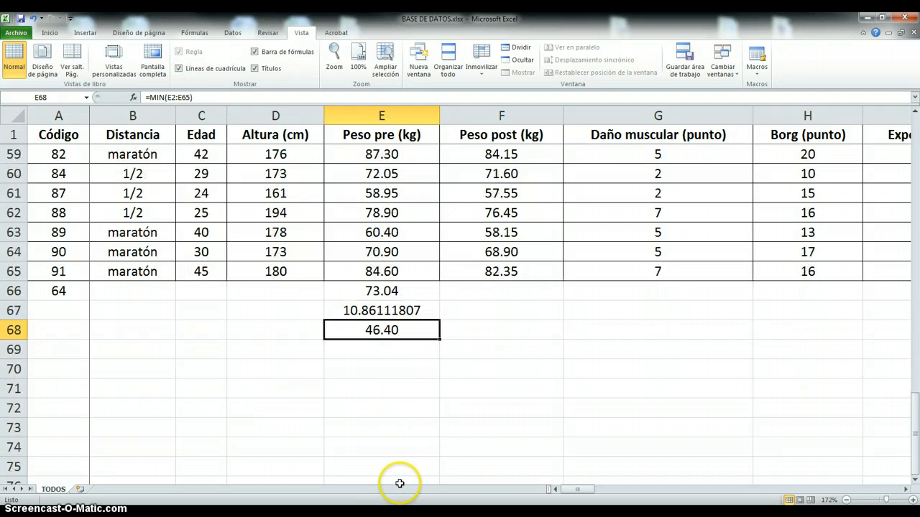
left_click(389, 349)
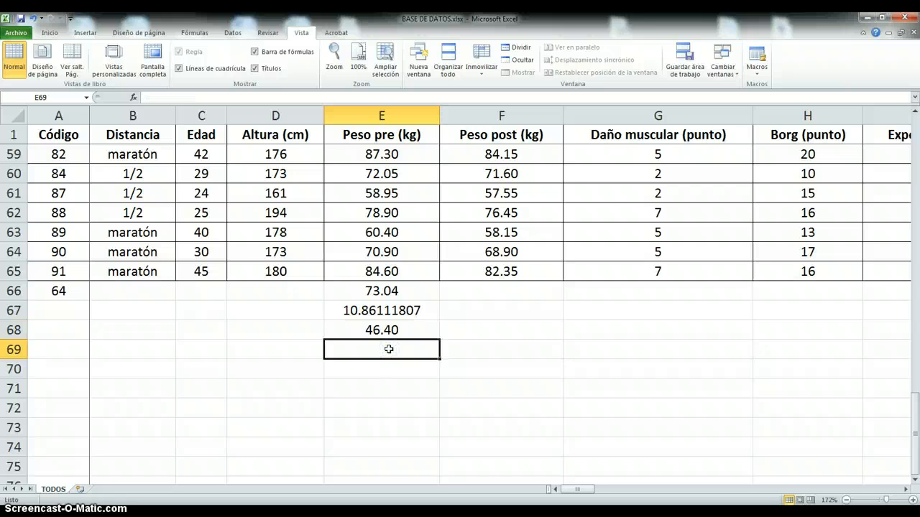
type("=m")
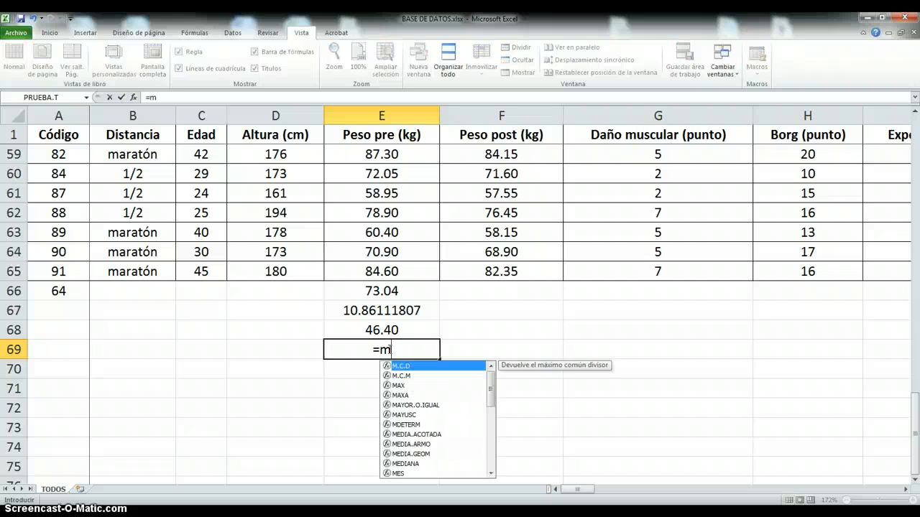
type("ax(")
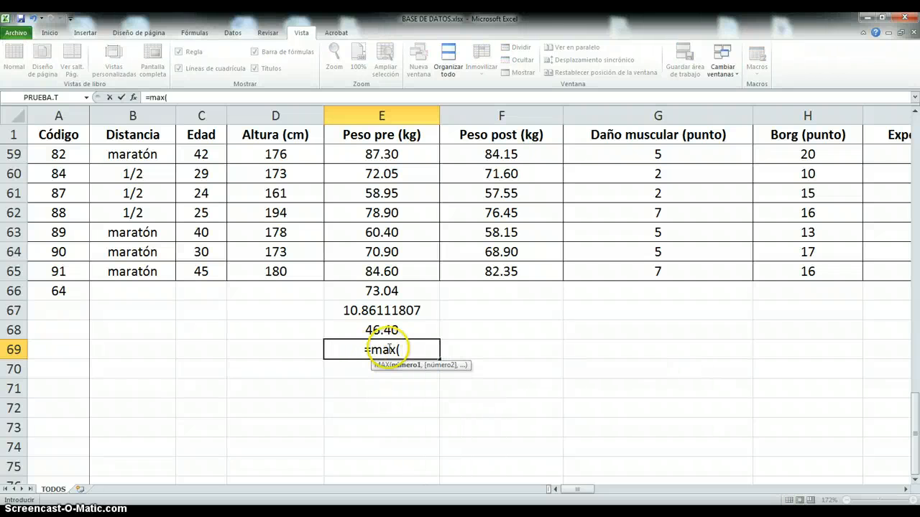
left_click(377, 272)
left_click_drag(379, 255, 379, 154)
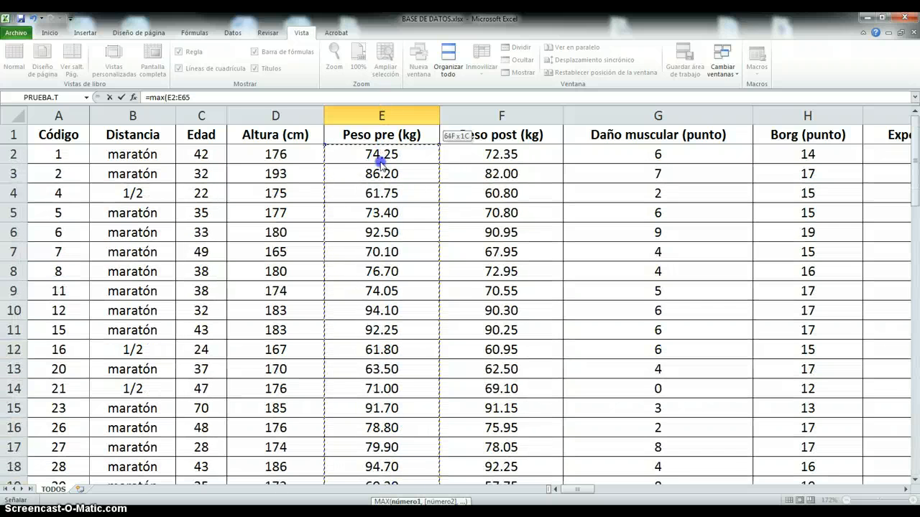
key("Return")
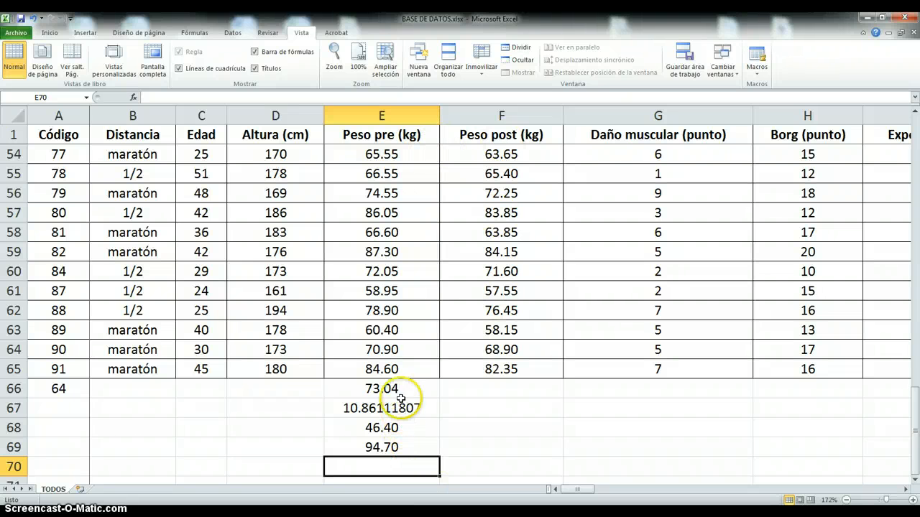
- Format the Peso pre (kg) statistics in E66:E69 to show one decimal place
left_click_drag(398, 386, 396, 443)
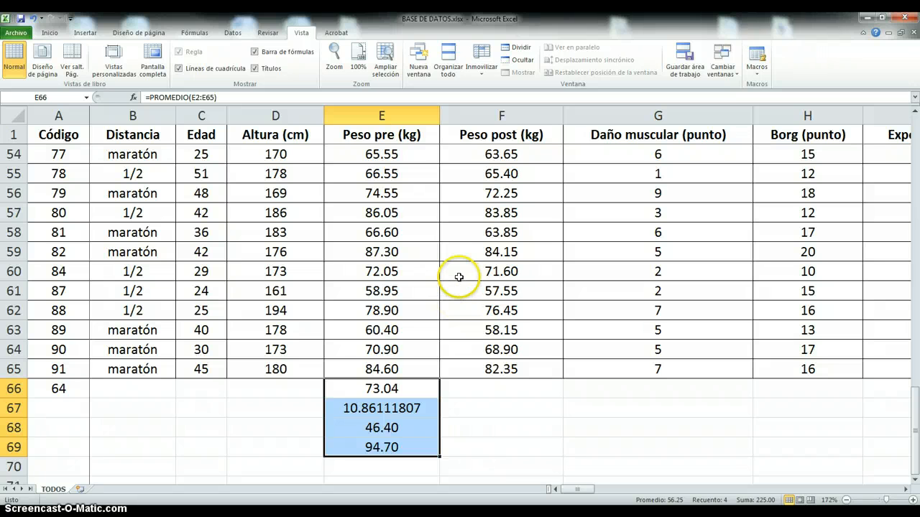
left_click(45, 33)
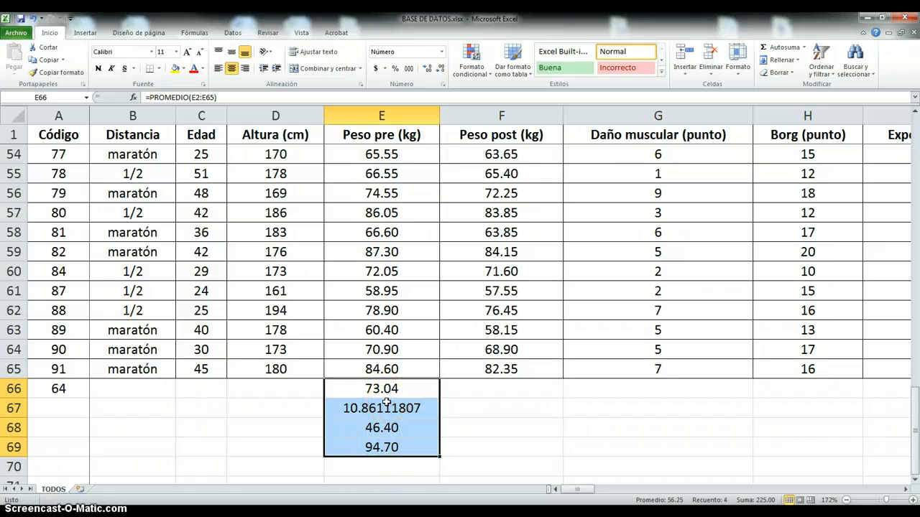
left_click(430, 69)
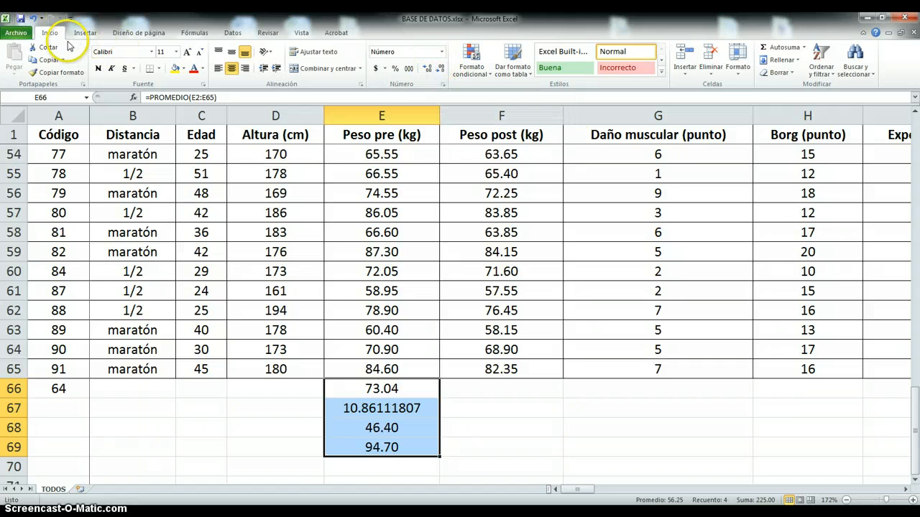
left_click(442, 72)
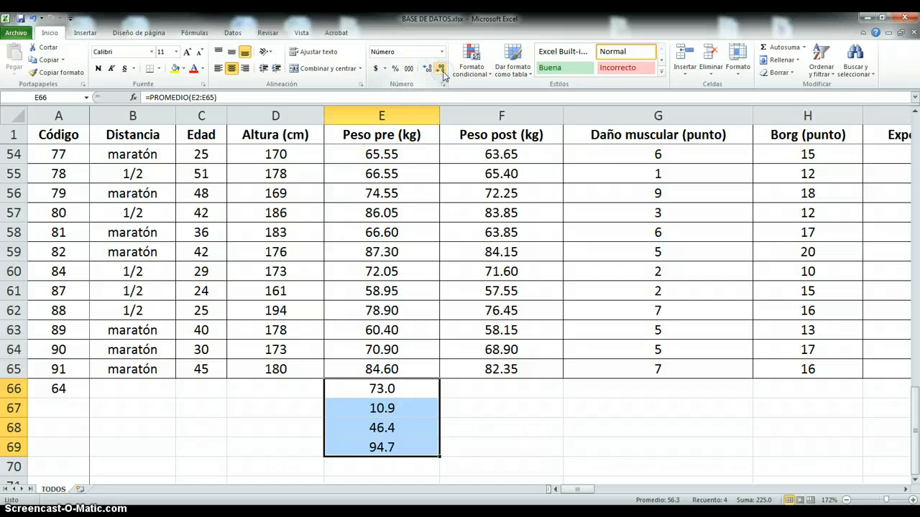
left_click(431, 71)
left_click(431, 71)
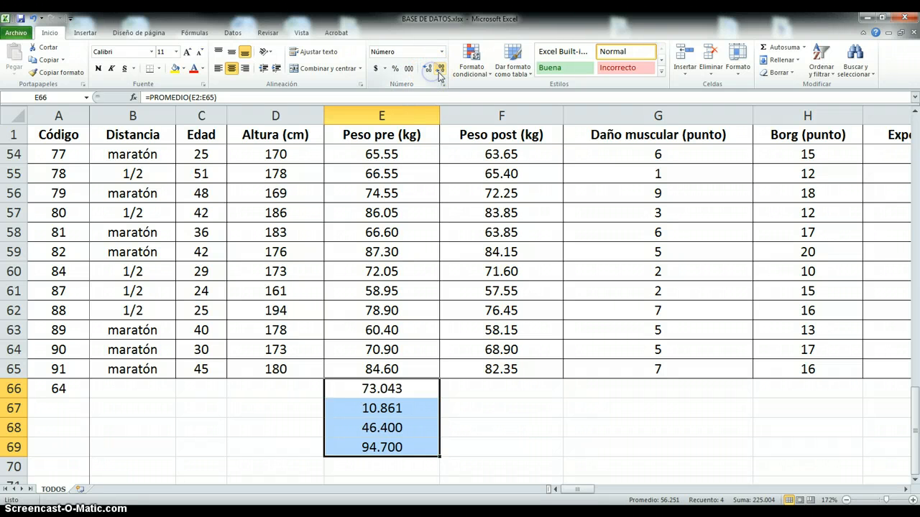
left_click(442, 72)
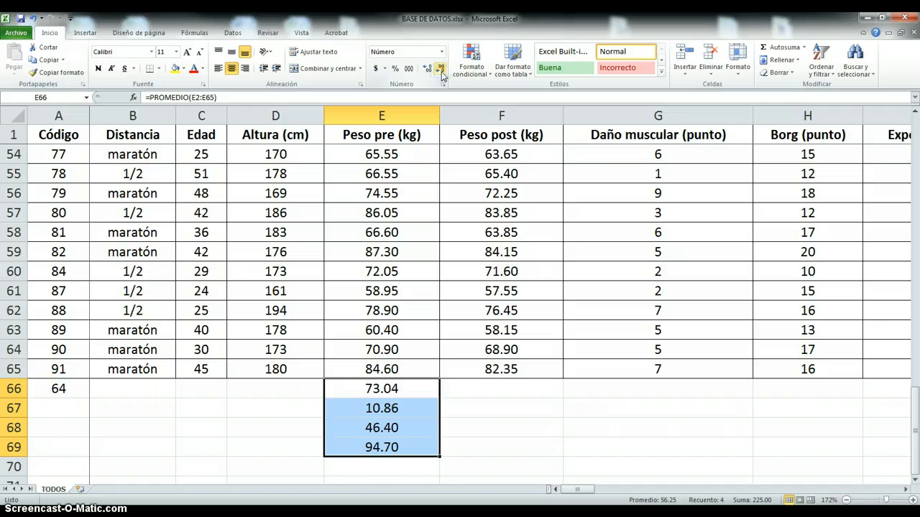
left_click(442, 72)
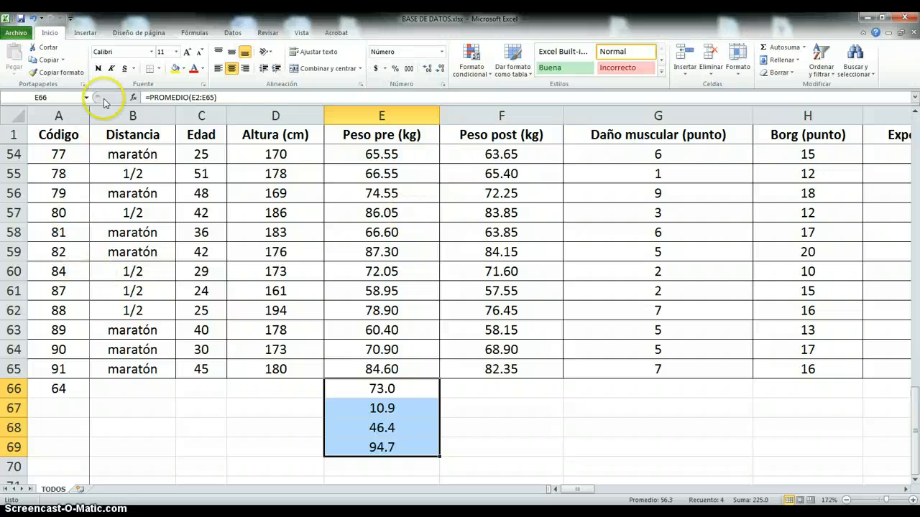
- Make the statistics in E66:E69 bold with an orange fill and borders around every cell
left_click(99, 68)
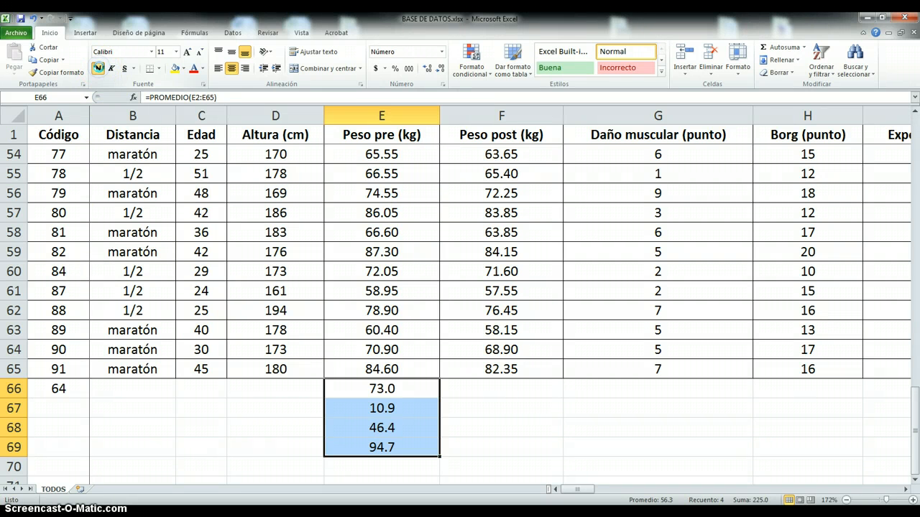
left_click(183, 68)
left_click(192, 153)
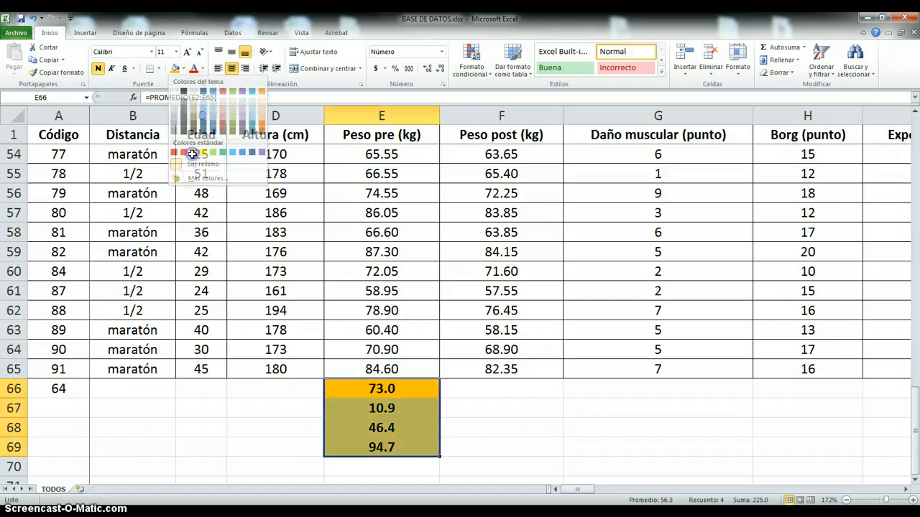
left_click(159, 69)
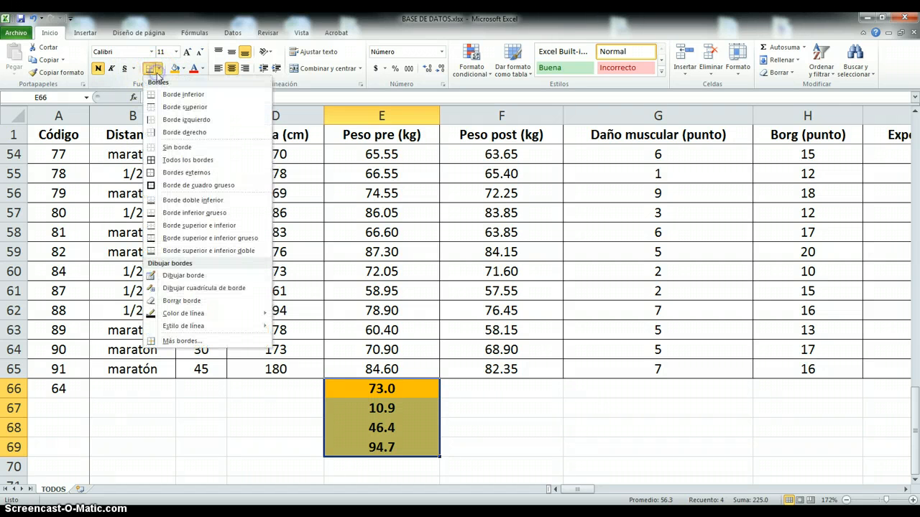
left_click(160, 161)
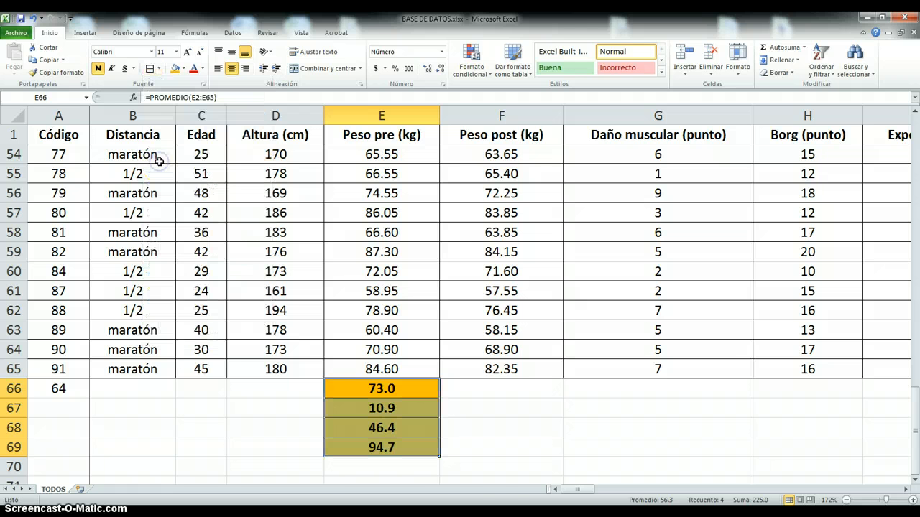
left_click(422, 475)
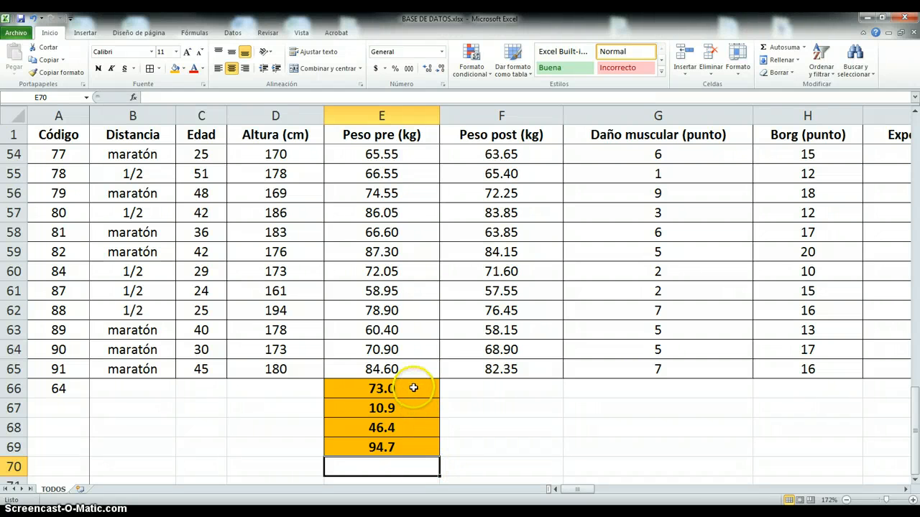
- Fill the four statistics formulas in E66:E69 across all following columns through c.948delT in column CL
left_click_drag(412, 386, 408, 450)
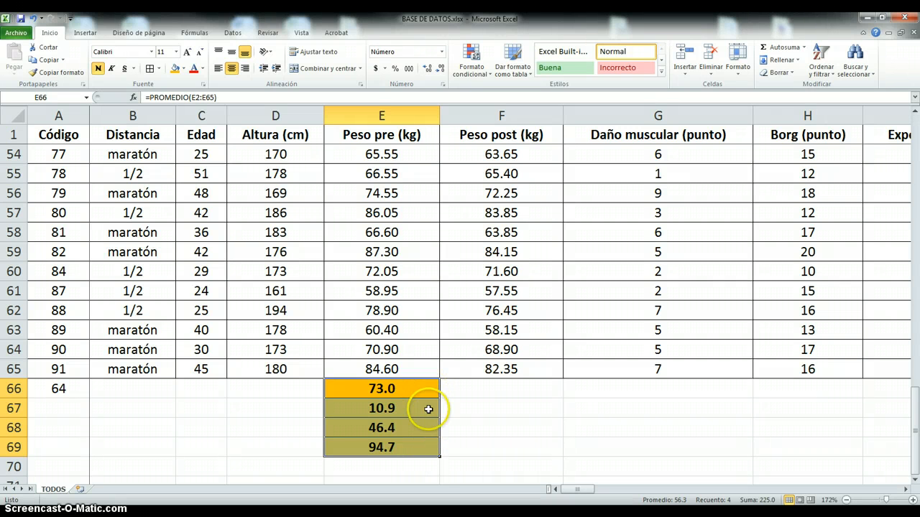
left_click(439, 458)
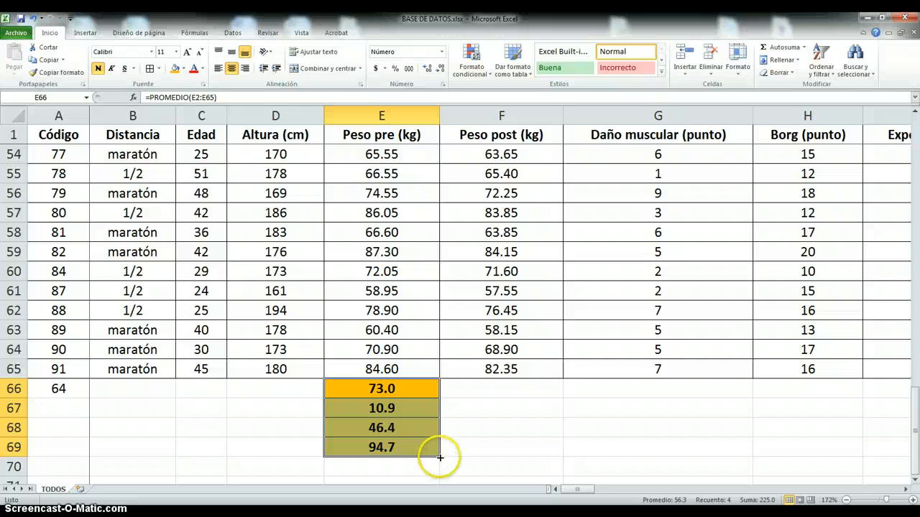
left_click_drag(439, 456, 915, 464)
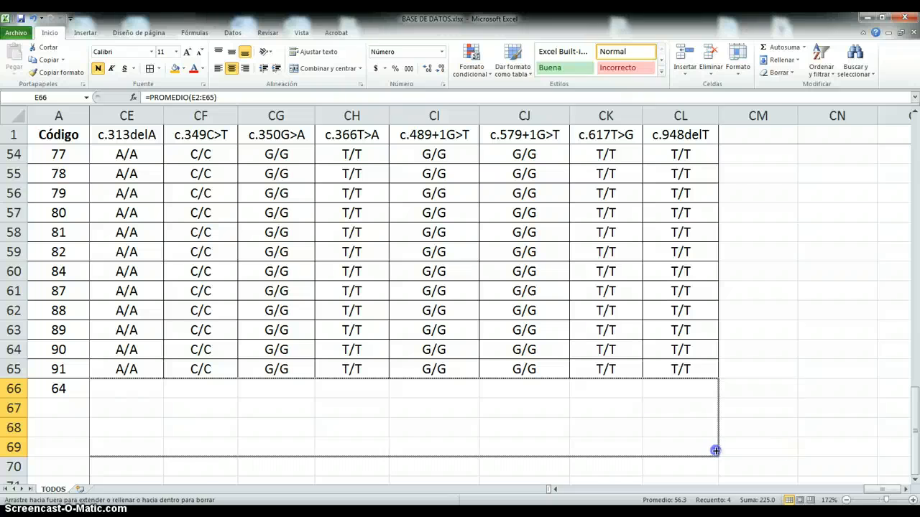
left_click_drag(716, 451, 716, 450)
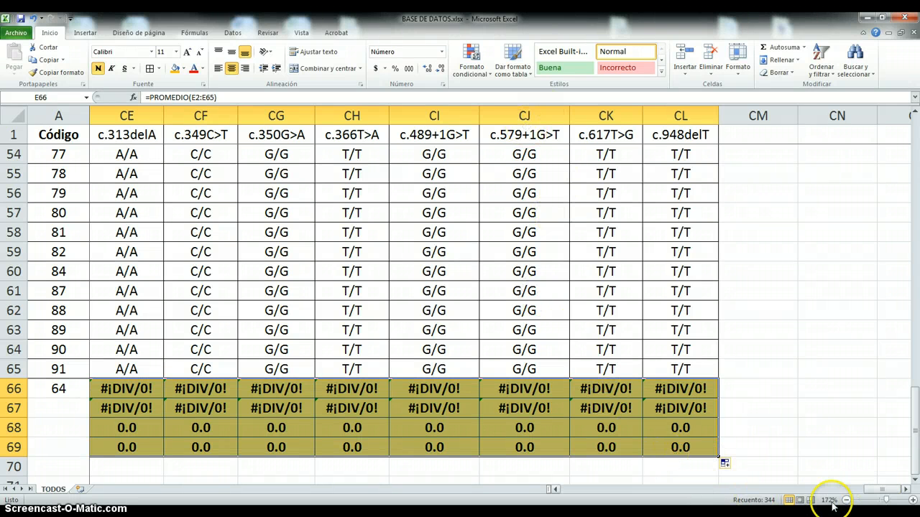
- Check the Cl (mM) mean formula in BW66 and compare it with the raw value in BW65
left_click_drag(885, 493, 837, 491)
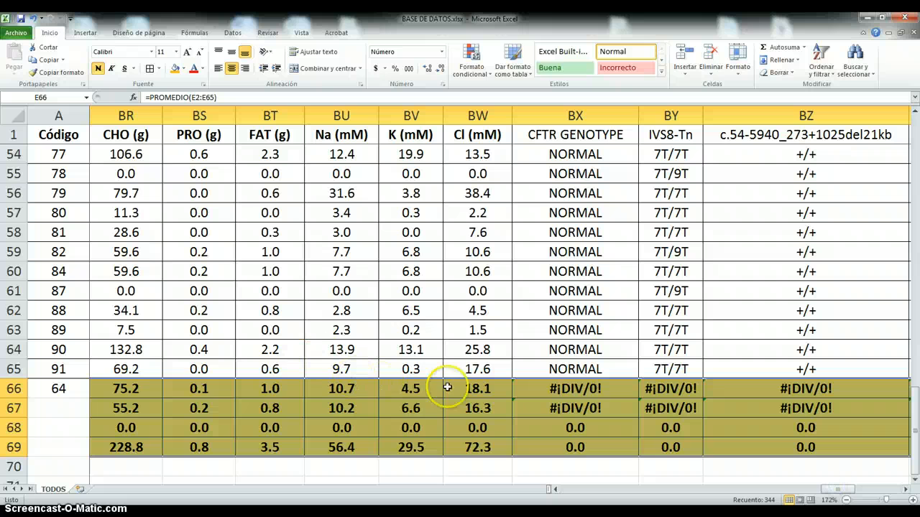
left_click(474, 388)
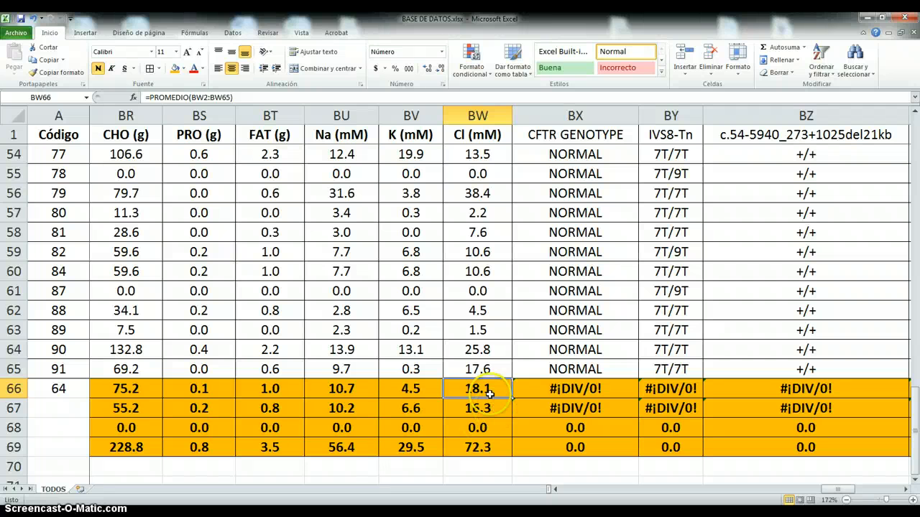
left_click(451, 365)
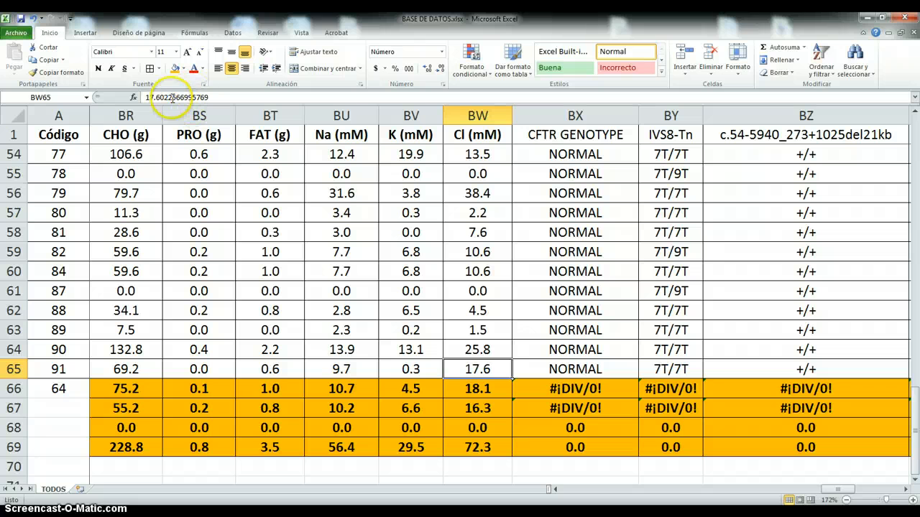
left_click(477, 389)
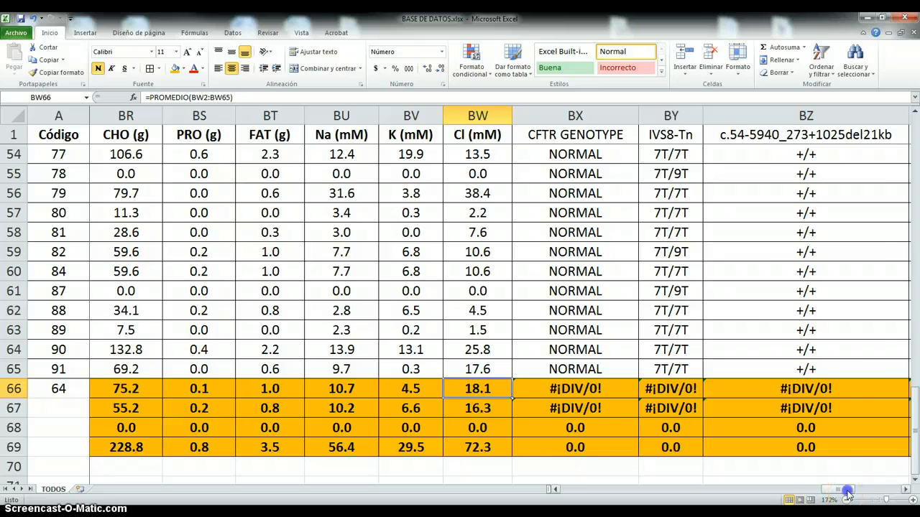
- Fill the statistics formulas from E66:E69 back over the Altura (cm) and Edad columns in C66:D69
left_click_drag(840, 489, 546, 490)
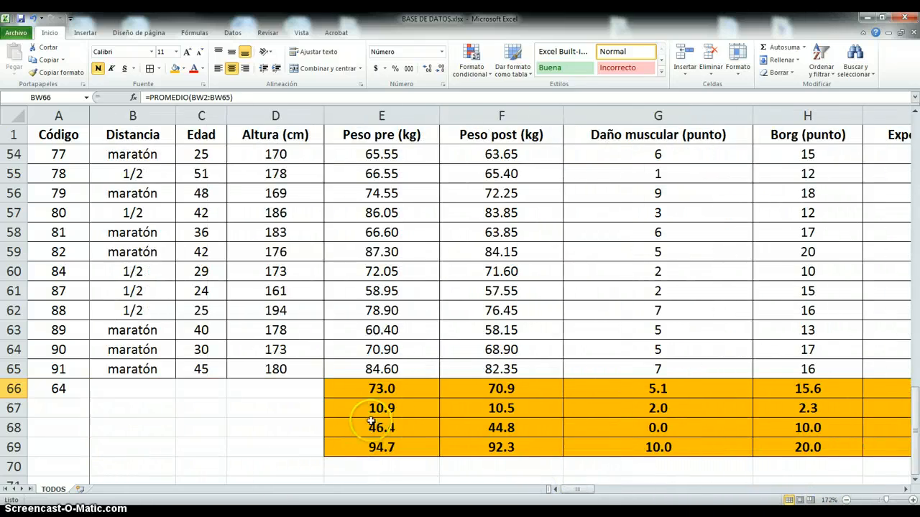
left_click_drag(381, 387, 138, 457)
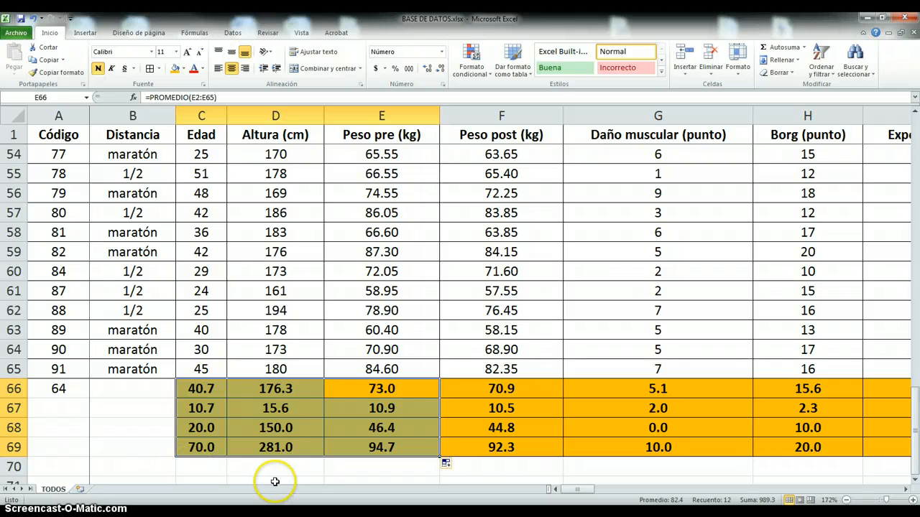
left_click(308, 463)
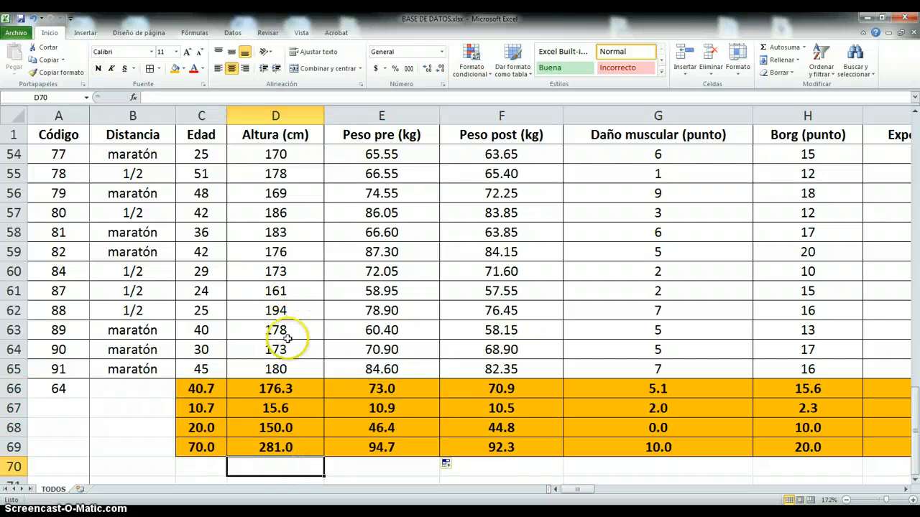
- Check the Altura (cm) mean, minimum and maximum formulas and look through the column for the maximum height
left_click(279, 389)
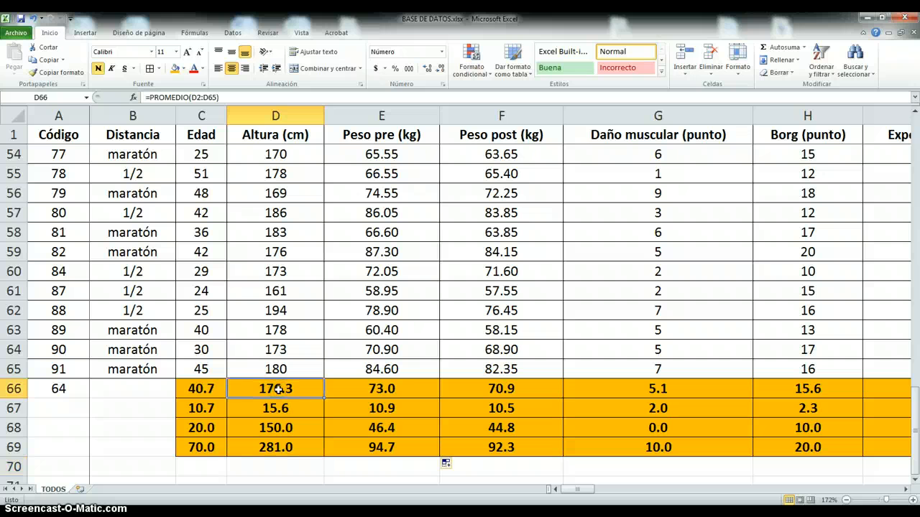
left_click(287, 427)
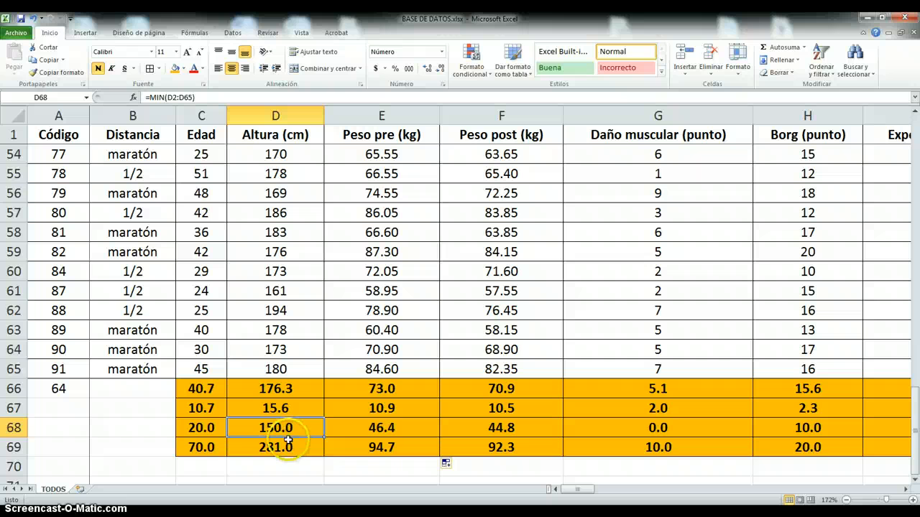
left_click(285, 447)
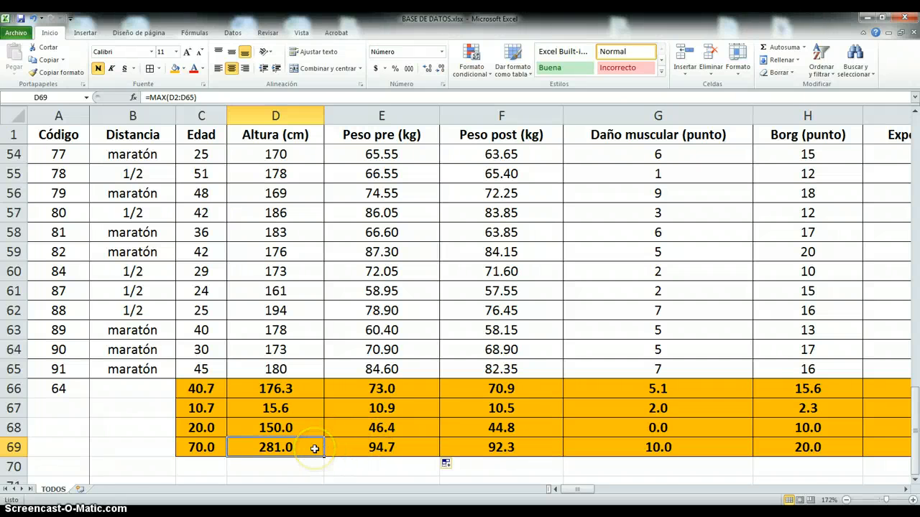
scroll(315, 449, "up", 7)
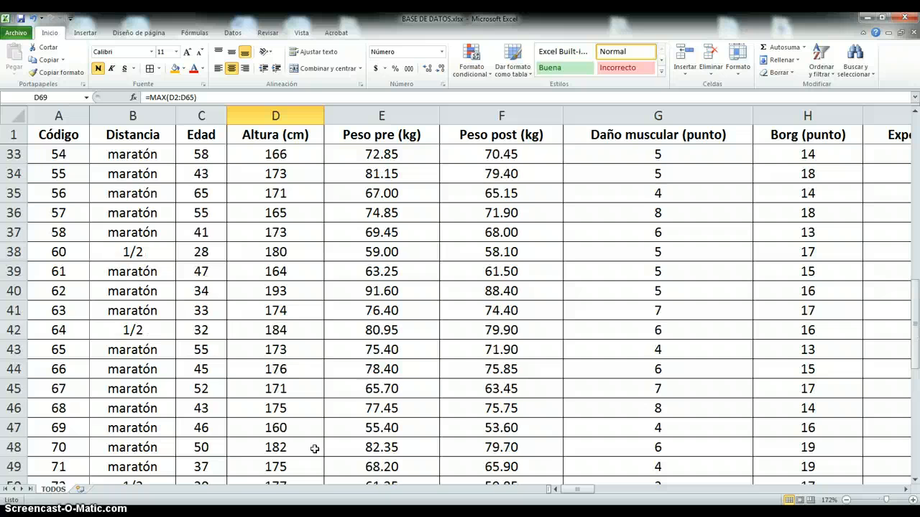
scroll(314, 448, "up", 2)
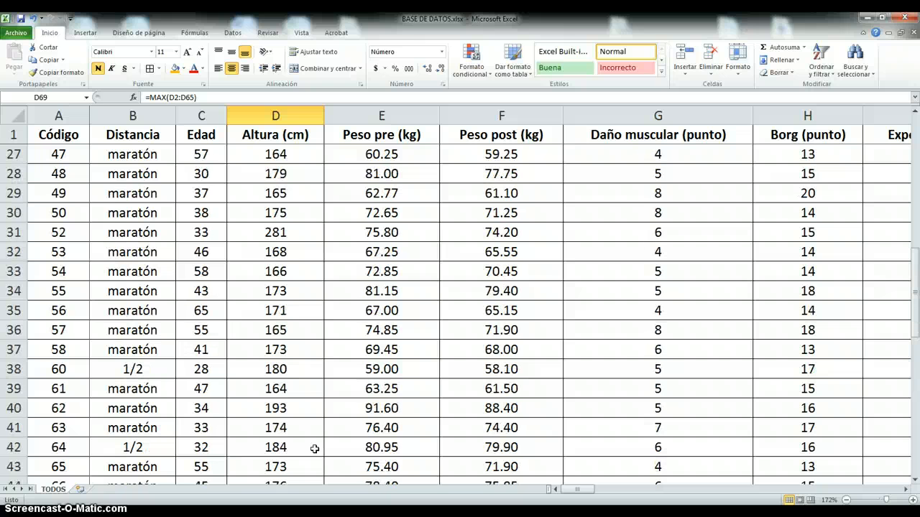
- Correct the erroneous Altura (cm) value in cell D31 to 181
left_click(279, 230)
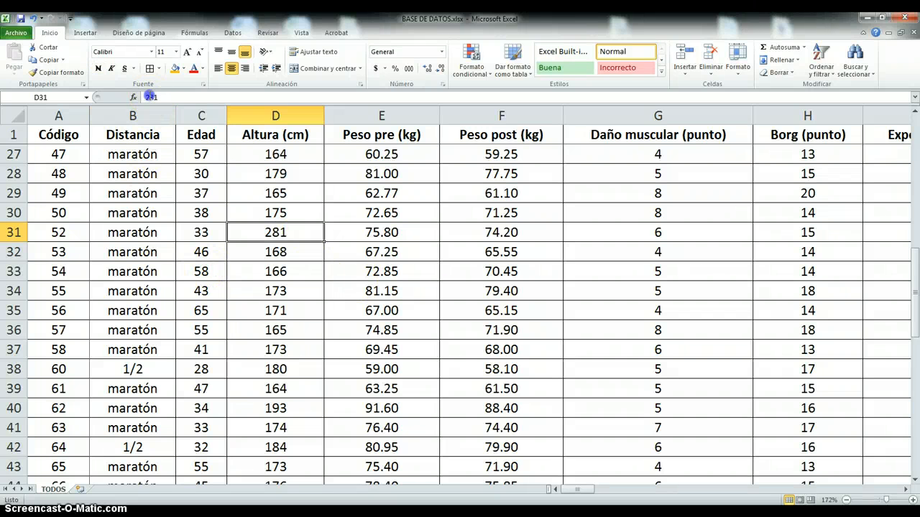
left_click(148, 99)
key("BackSpace")
type("1")
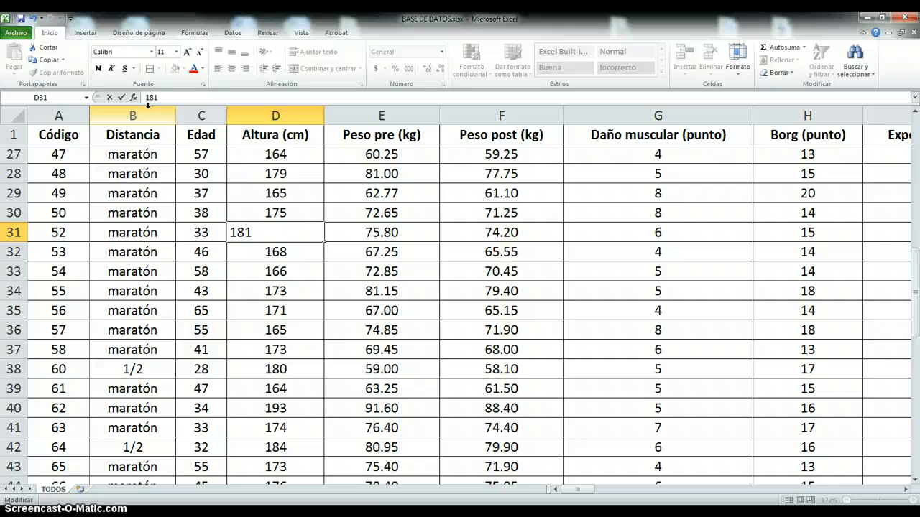
key("Return")
- Examine the recalculated Altura (cm) statistics in D66:D69 and the statistics rows under the other columns
scroll(278, 397, "down", 12)
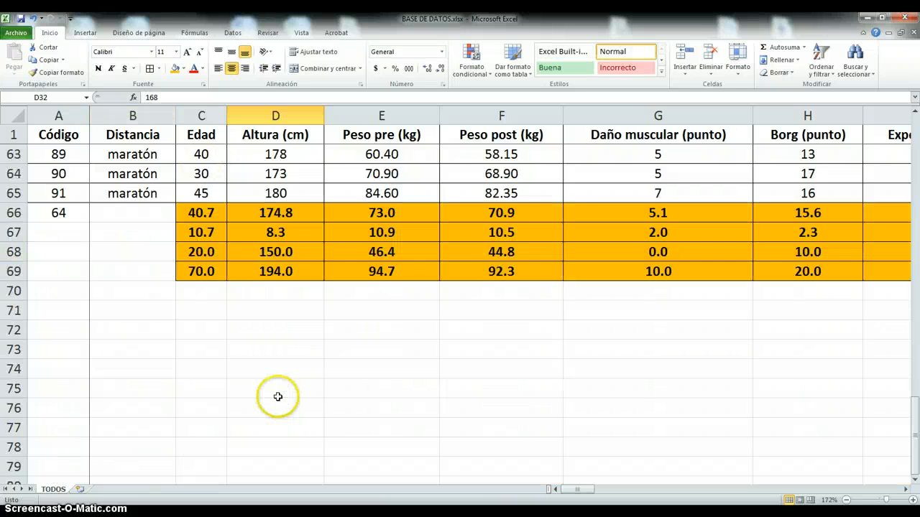
scroll(288, 374, "up", 1)
left_click_drag(283, 311, 282, 330)
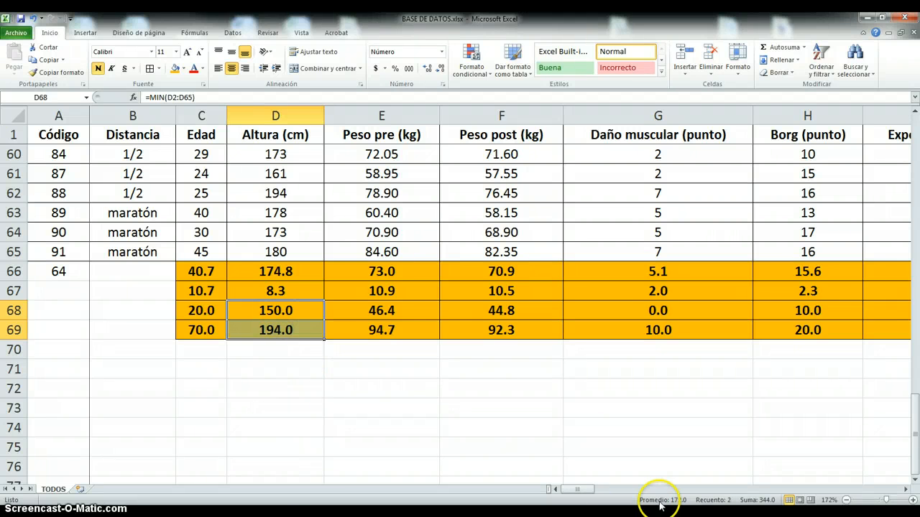
left_click_drag(579, 493, 610, 493)
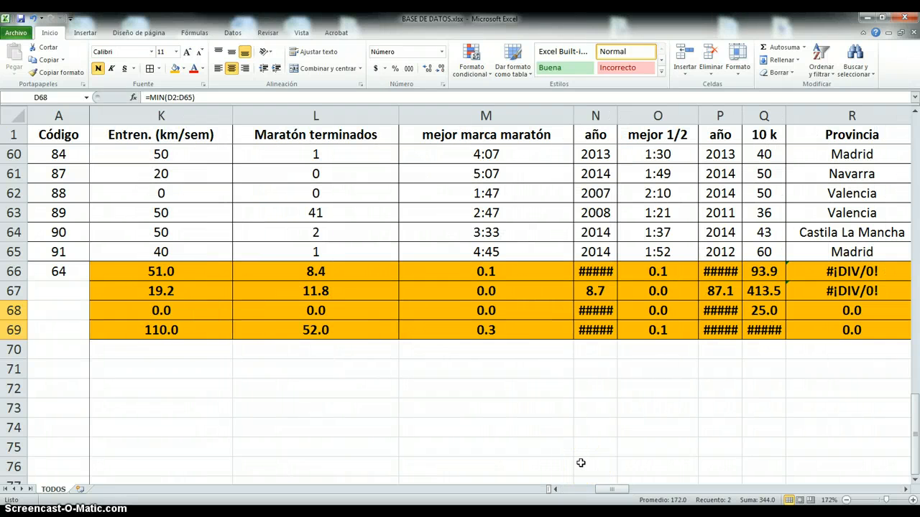
scroll(580, 463, "down", 2)
scroll(581, 463, "up", 6)
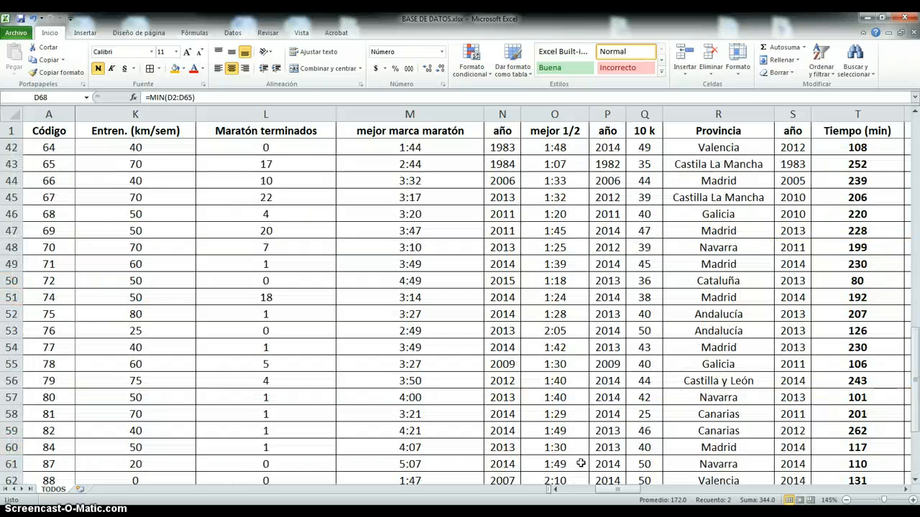
scroll(581, 463, "down", 4)
left_click_drag(634, 496, 590, 495)
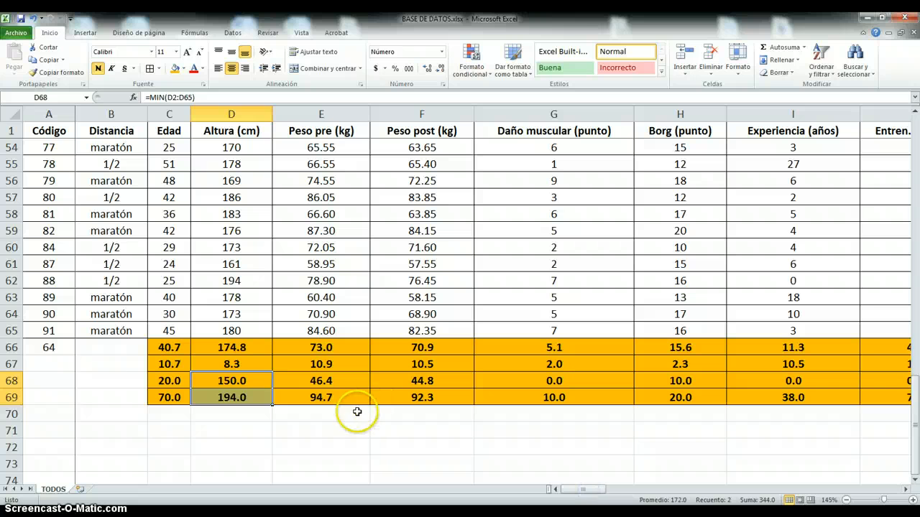
left_click(329, 424)
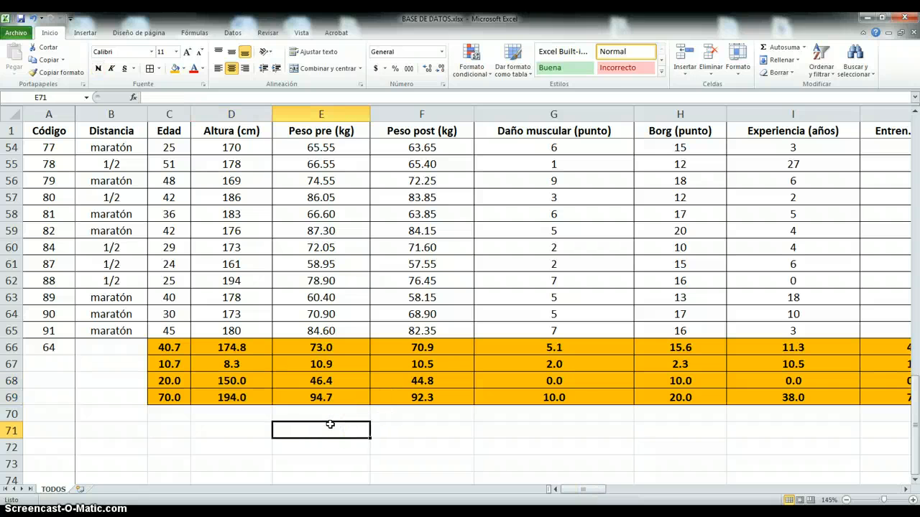
left_click(301, 415)
scroll(302, 416, "up", 1)
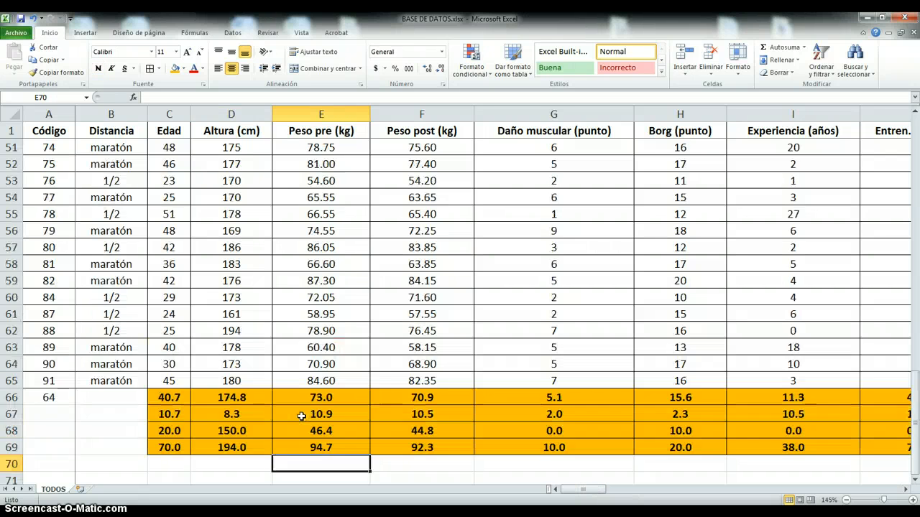
scroll(301, 417, "up", 13)
scroll(301, 416, "down", 14)
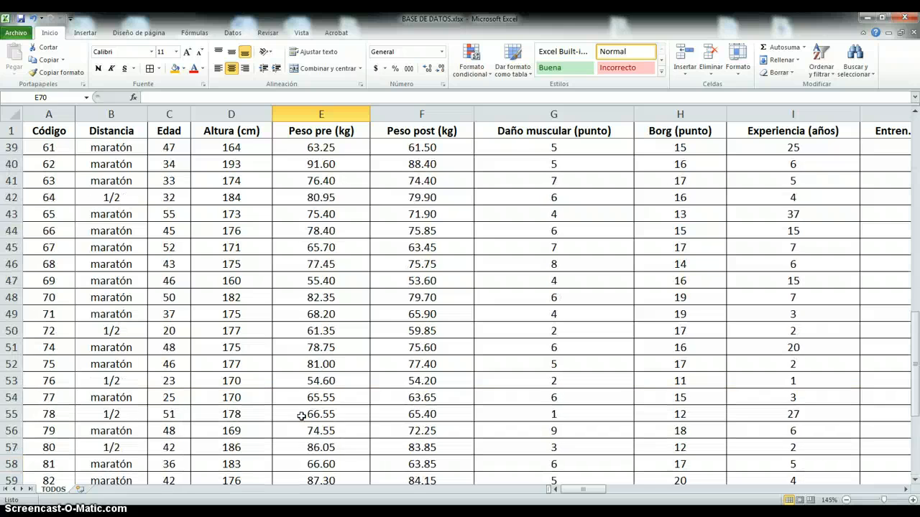
scroll(301, 416, "down", 2)
scroll(301, 416, "up", 1)
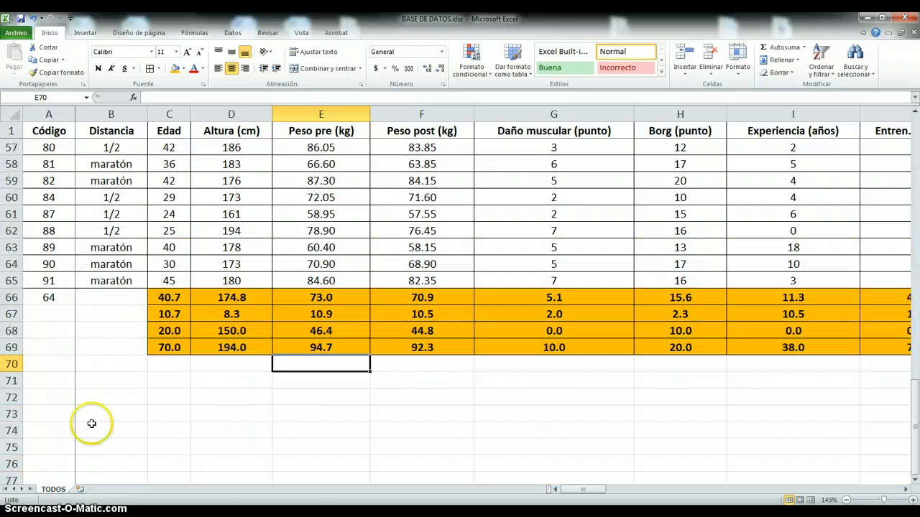
- Delete the statistics rows 66 to 69 below the runner data
left_click_drag(11, 297, 10, 350)
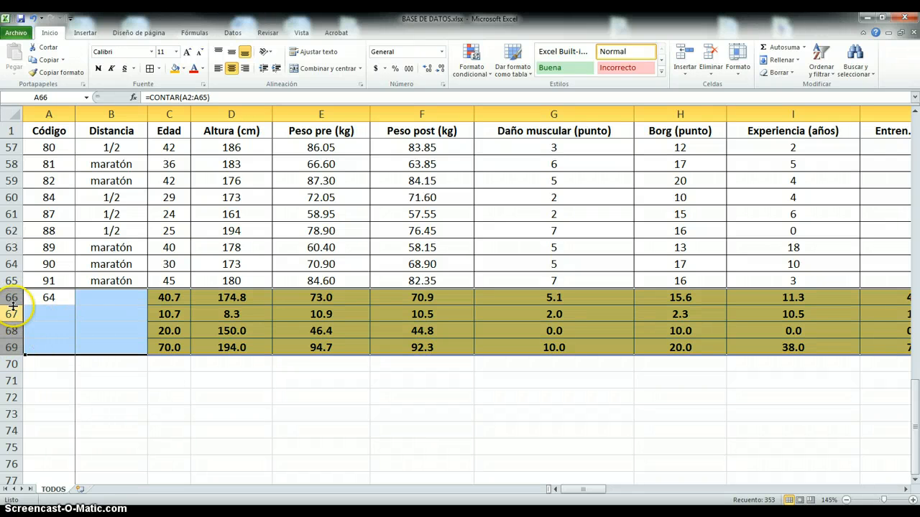
left_click(43, 297)
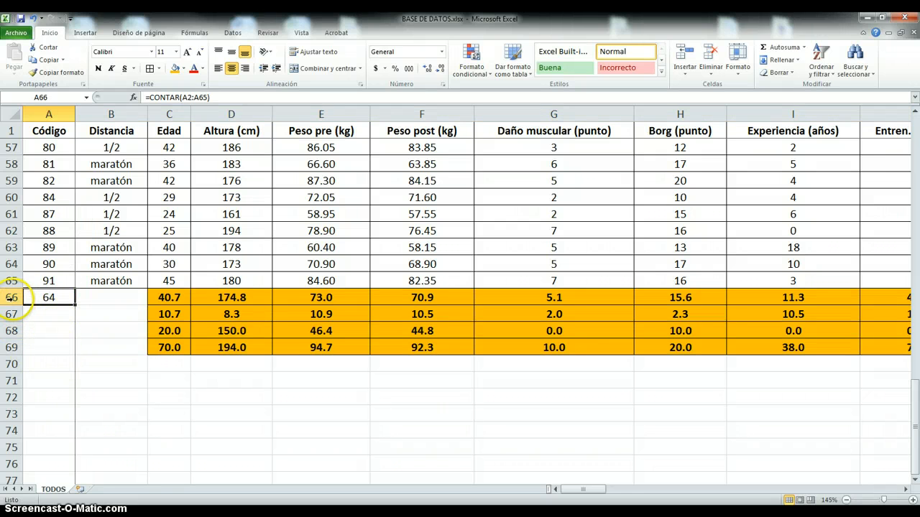
left_click_drag(11, 297, 10, 348)
left_click(10, 348)
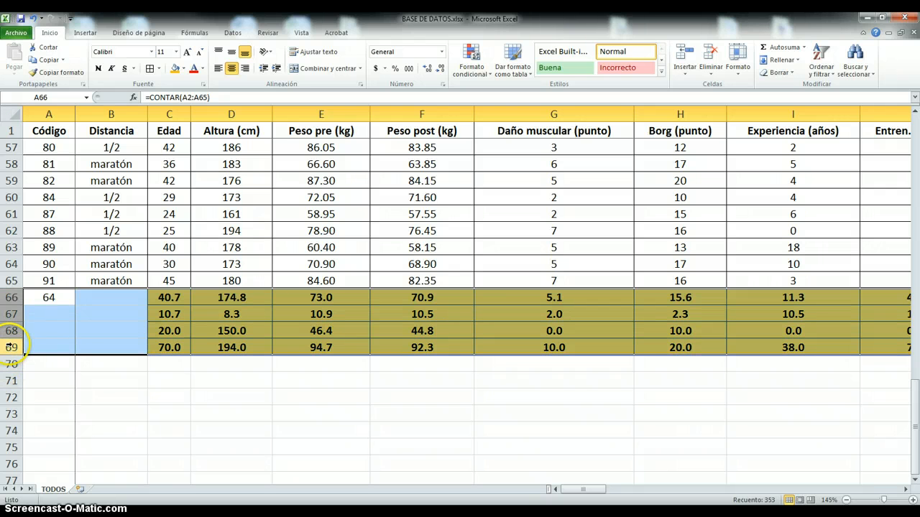
left_click_drag(603, 490, 501, 499)
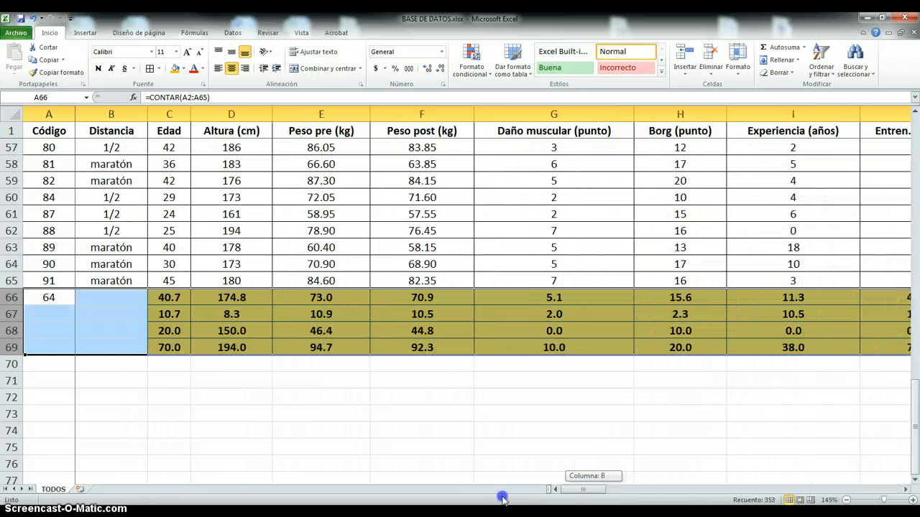
right_click(12, 314)
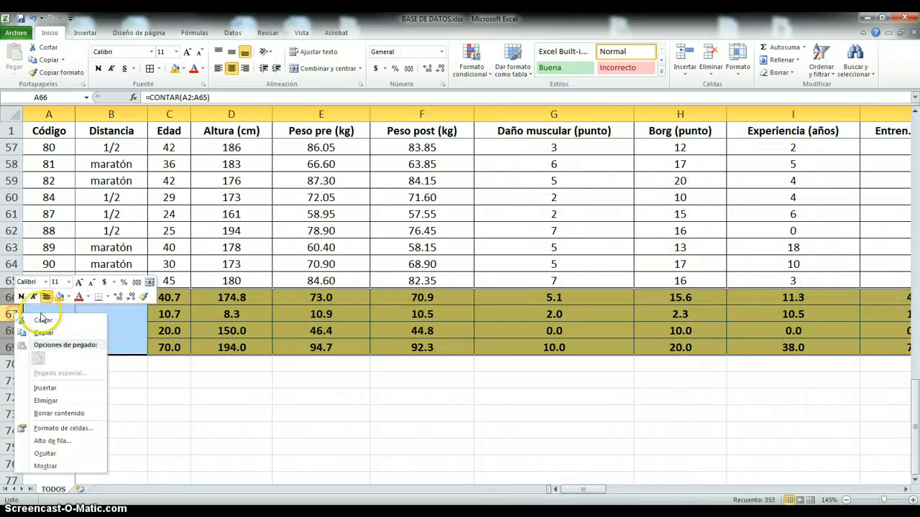
left_click(56, 404)
left_click(207, 444)
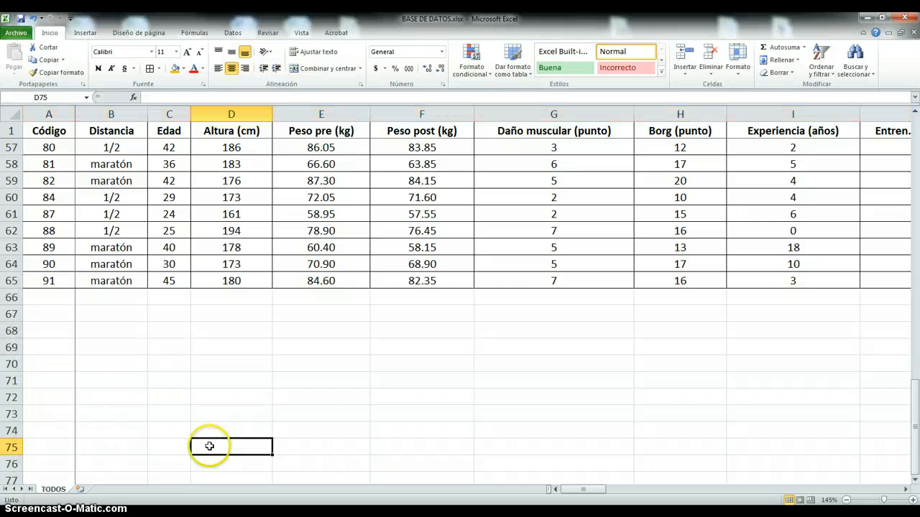
- Examine the Distancia entries of the first runners in B2:B4 to distinguish marathon from half-marathon participants
scroll(209, 447, "up", 5)
scroll(209, 447, "up", 13)
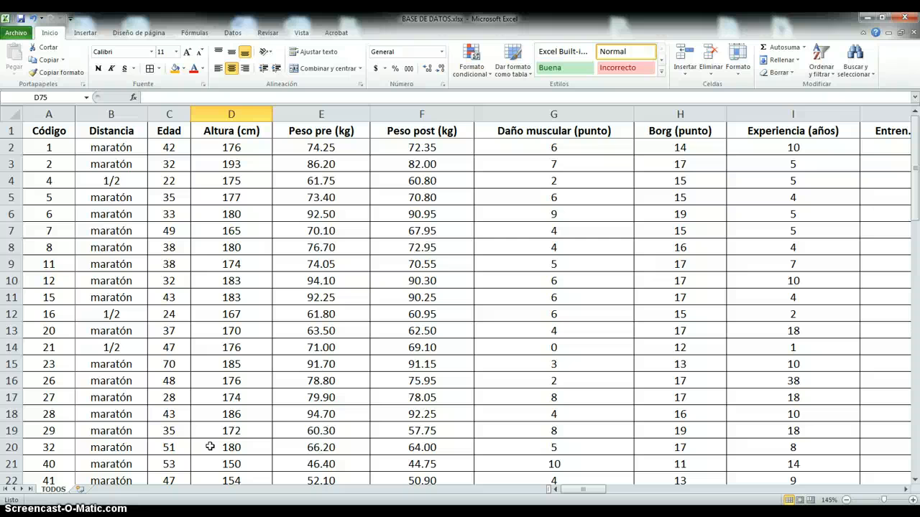
left_click(113, 147)
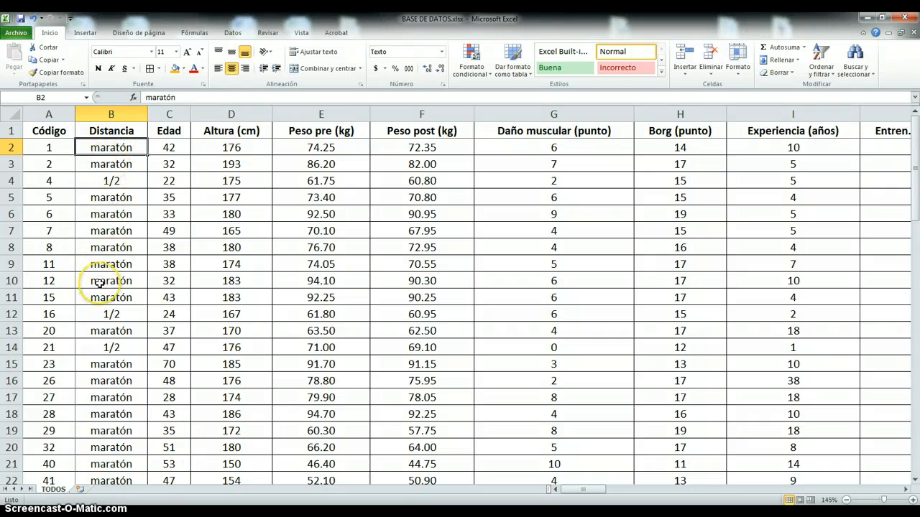
left_click(119, 170)
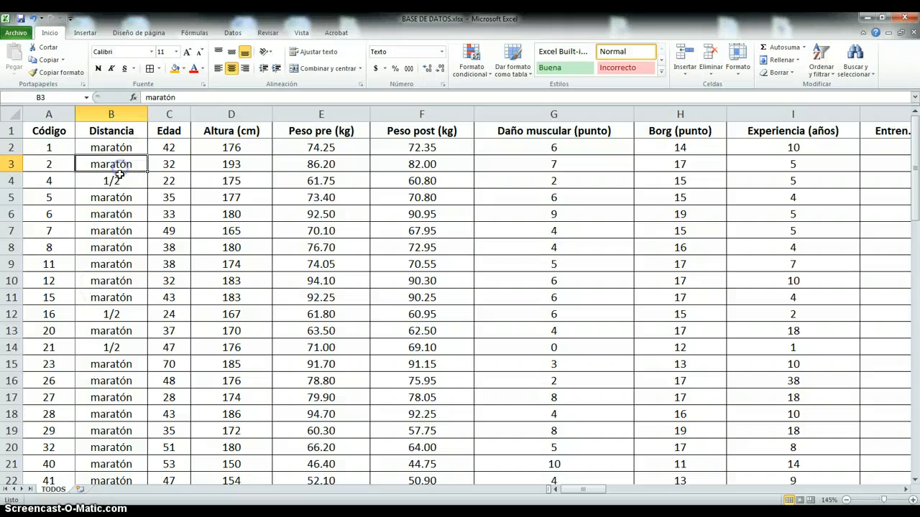
left_click(118, 180)
left_click(120, 148)
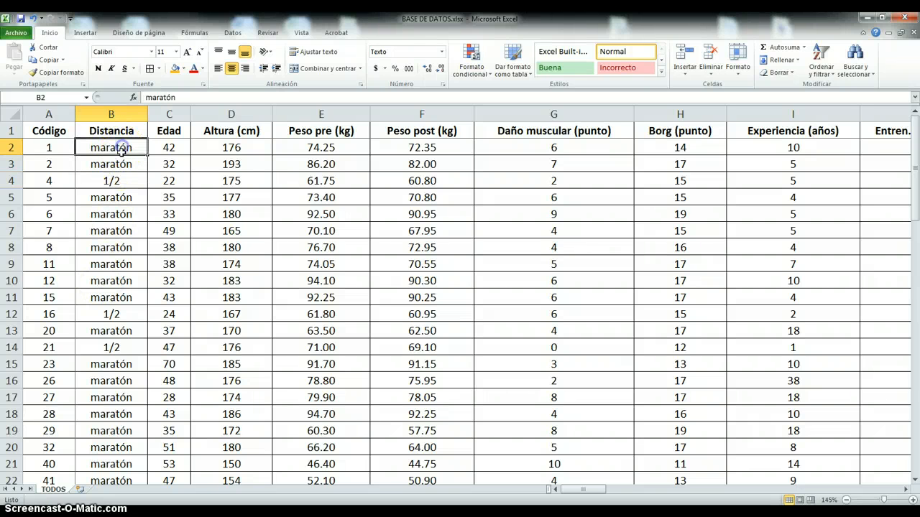
left_click(119, 165)
left_click(117, 180)
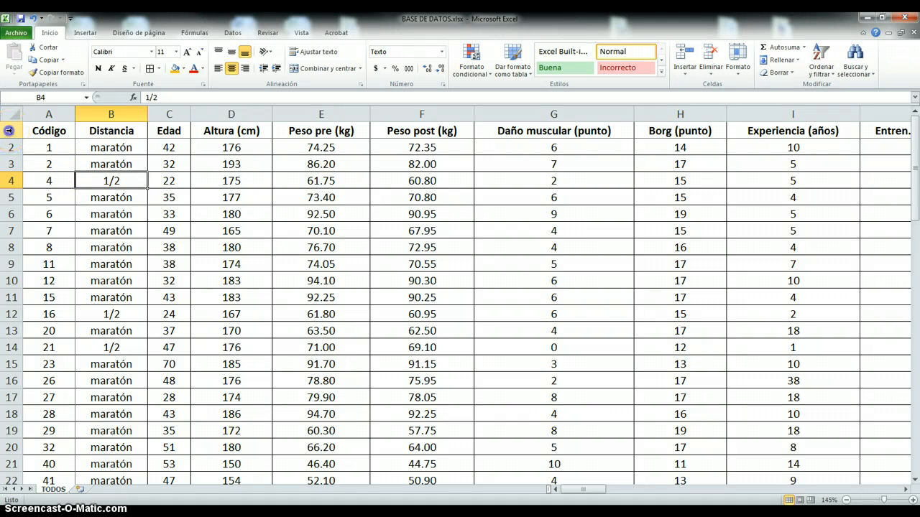
- Turn on filtering for the whole header row 1
left_click(10, 130)
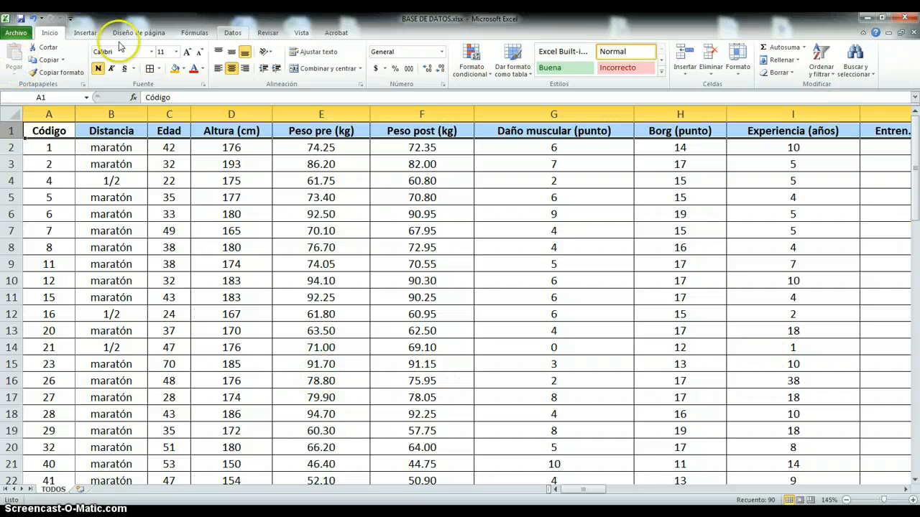
left_click(833, 75)
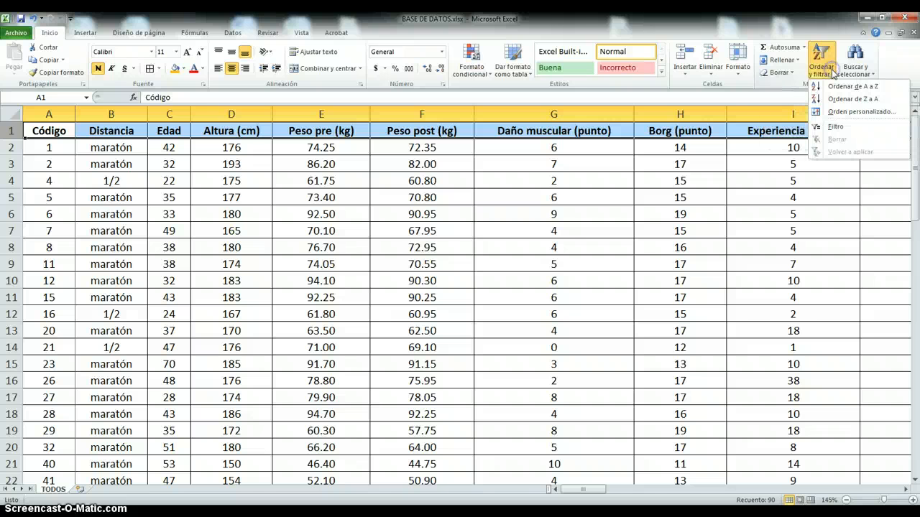
left_click(841, 130)
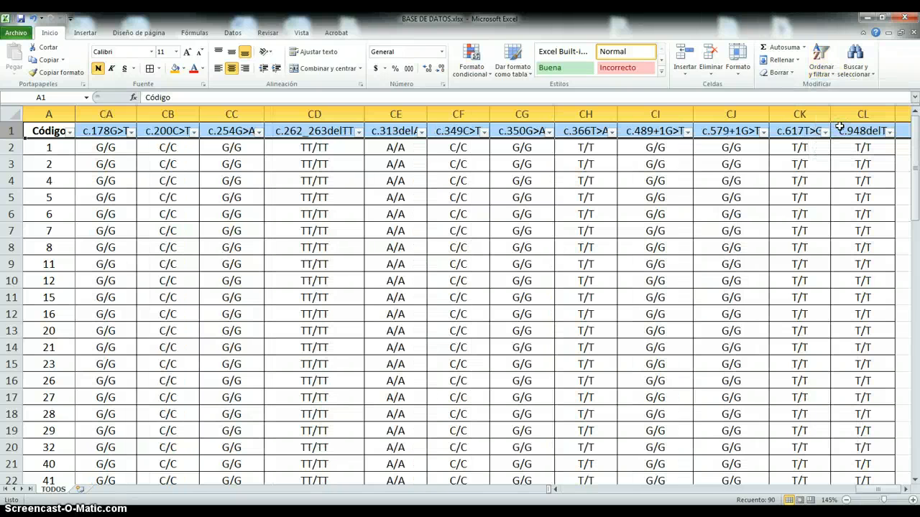
- Sort the database by the Distancia column from A to Z and check the order down to the last row
left_click_drag(884, 491, 551, 490)
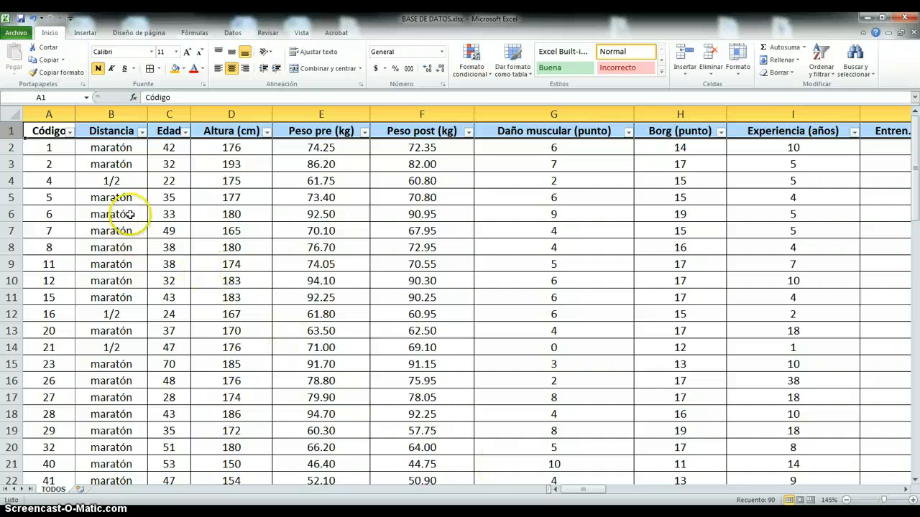
left_click(142, 132)
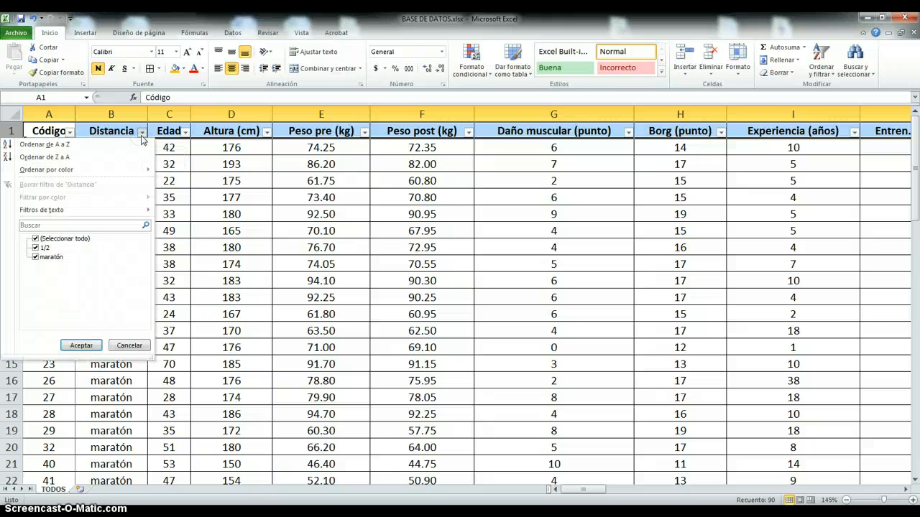
left_click(75, 145)
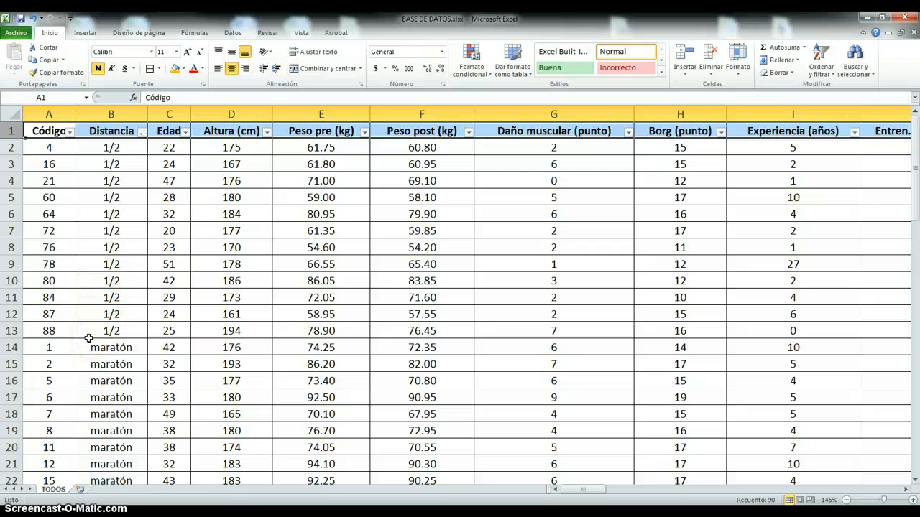
scroll(89, 338, "down", 4)
scroll(88, 338, "down", 7)
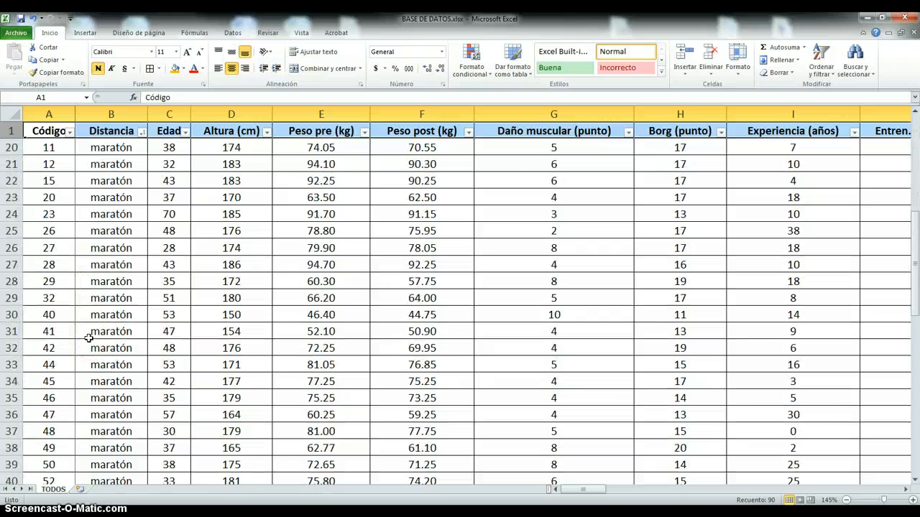
scroll(89, 338, "down", 5)
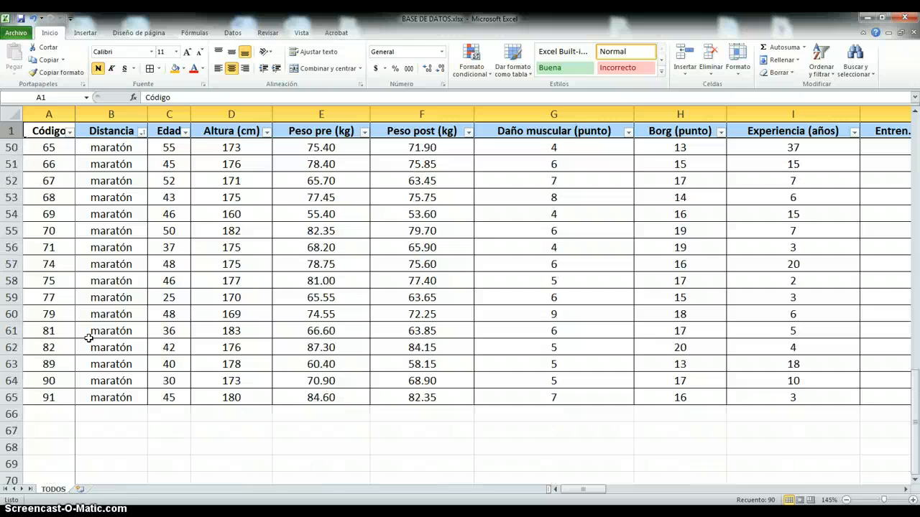
- Delete rows 2 to 13 containing the 1/2 distance runners and check that only maratón records are left
scroll(89, 338, "up", 16)
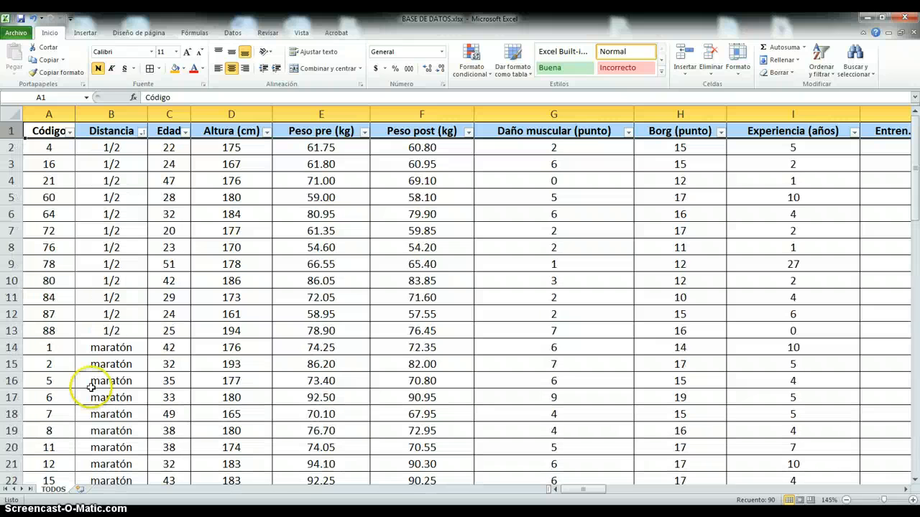
left_click(12, 330)
left_click_drag(12, 330, 25, 151)
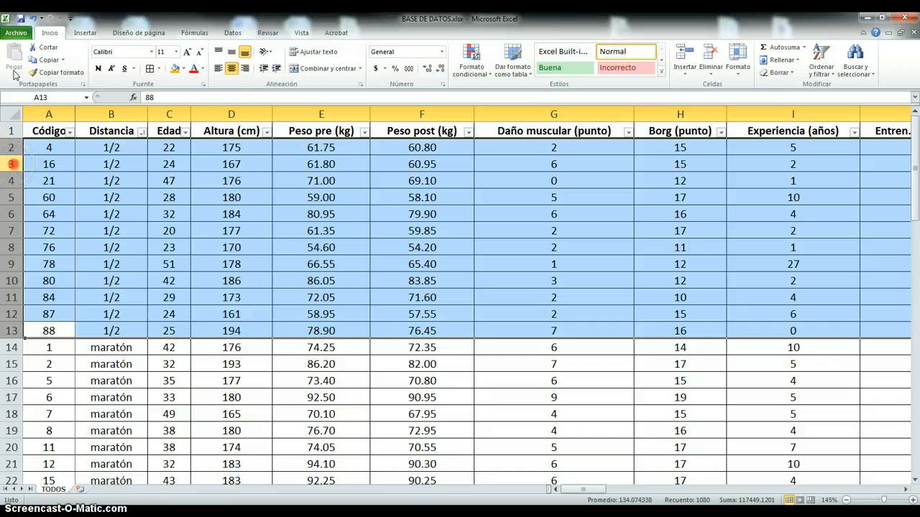
right_click(14, 166)
left_click(54, 252)
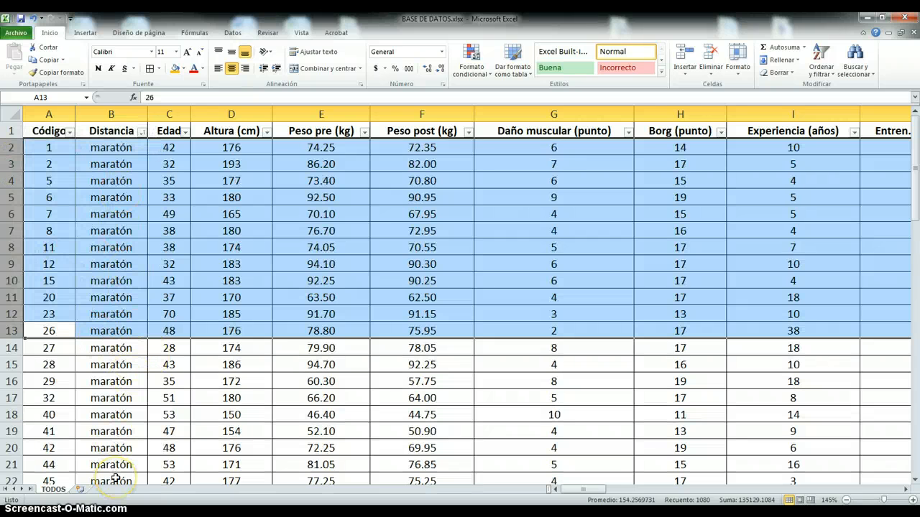
scroll(126, 435, "down", 15)
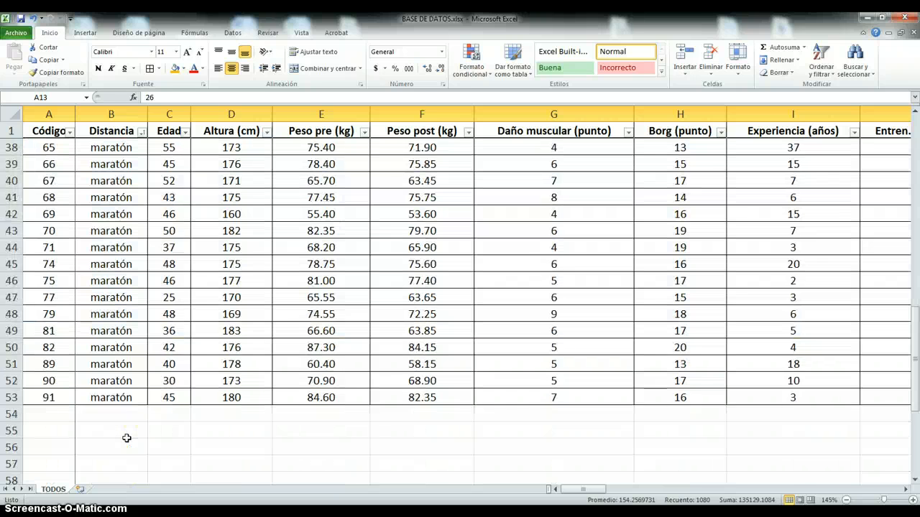
scroll(123, 427, "up", 3)
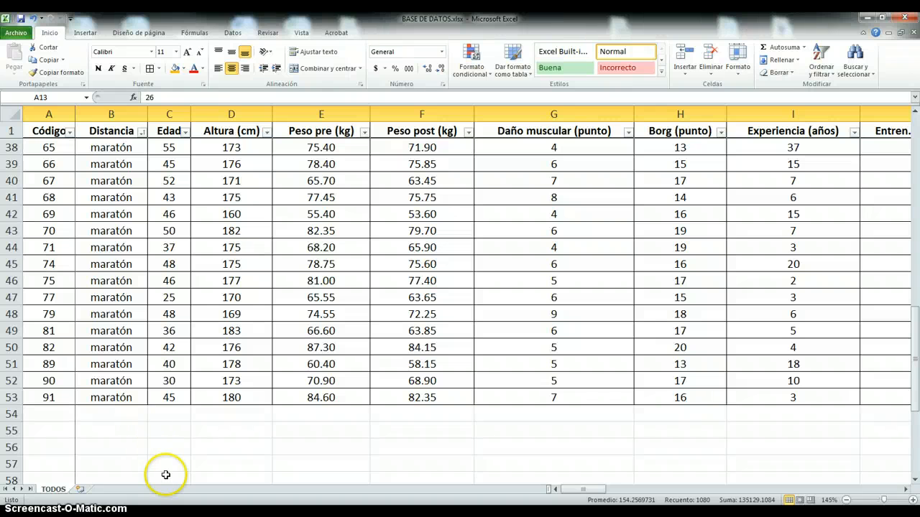
scroll(107, 446, "up", 12)
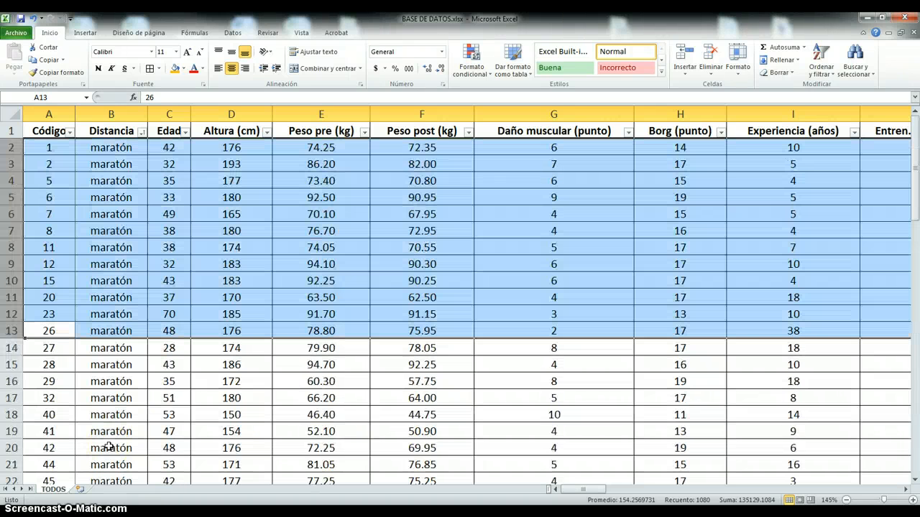
- Sort the runners by the Edad column from smallest to largest and look through the ordered ages
left_click(102, 149)
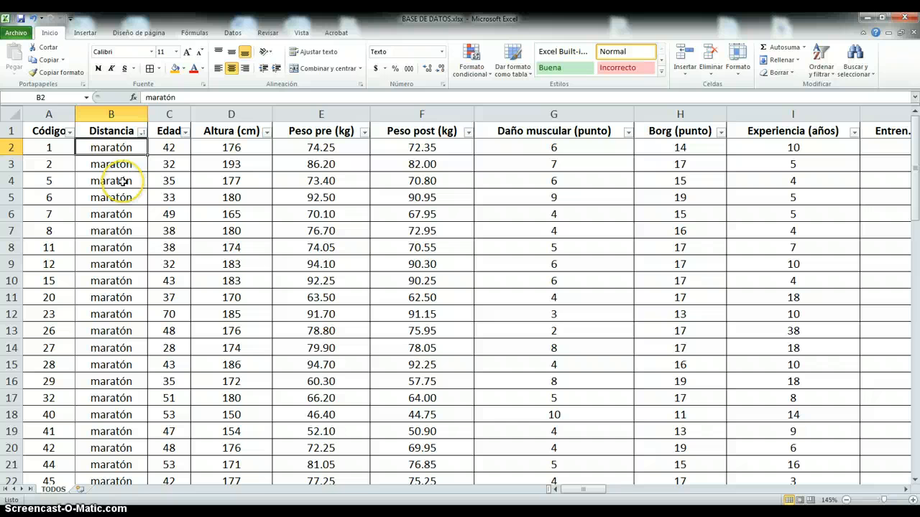
left_click(187, 132)
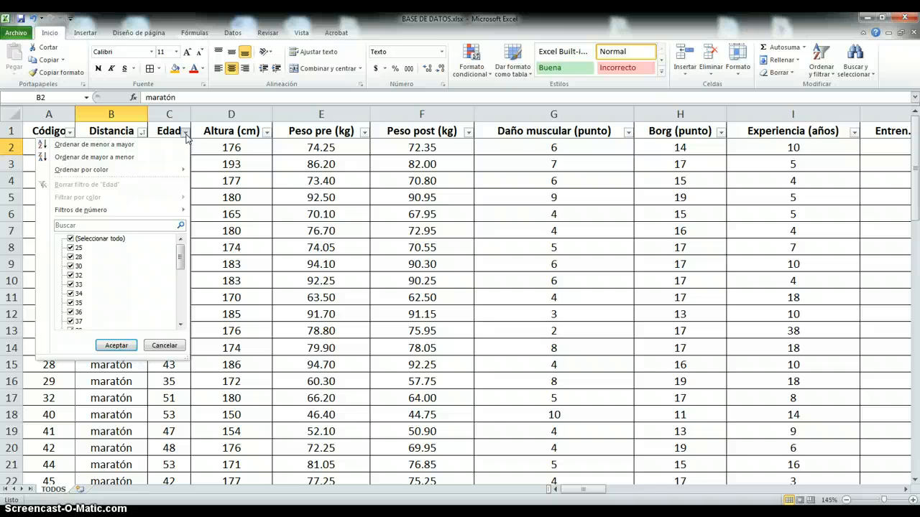
left_click(130, 146)
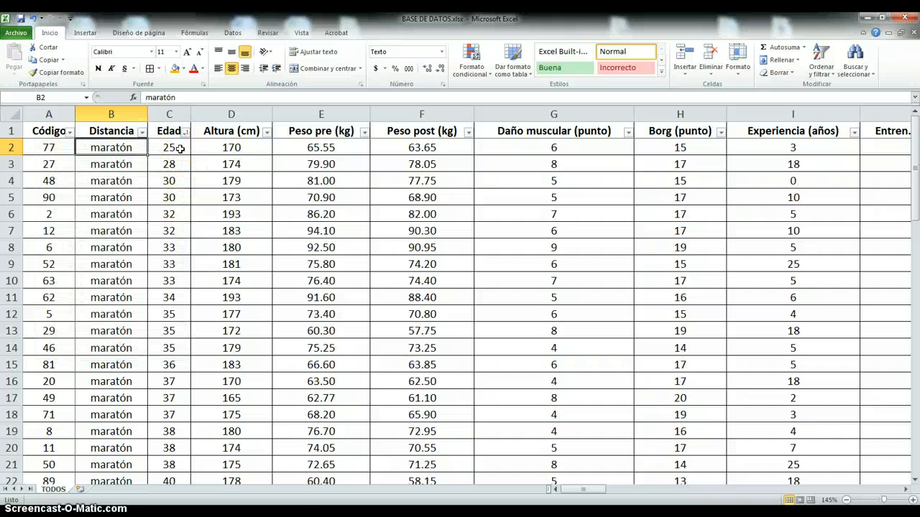
scroll(180, 149, "down", 1)
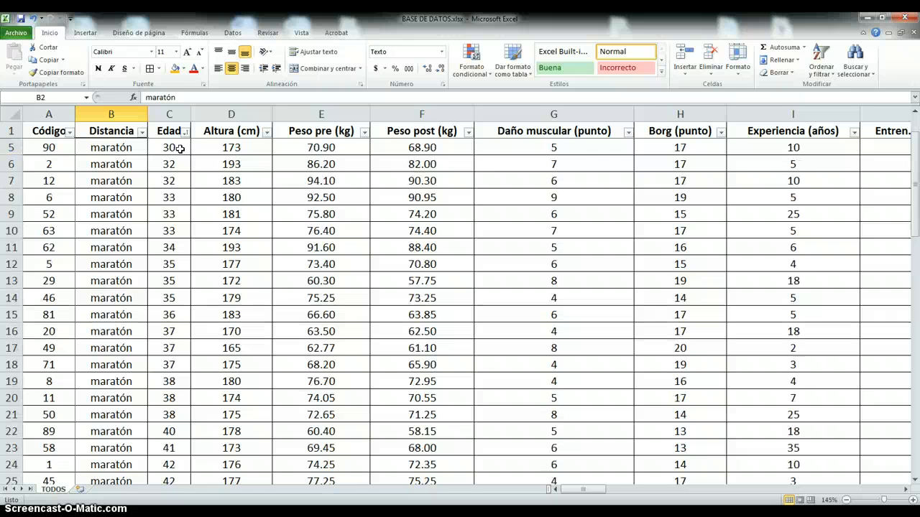
left_click(179, 149)
scroll(180, 148, "down", 6)
scroll(179, 149, "down", 6)
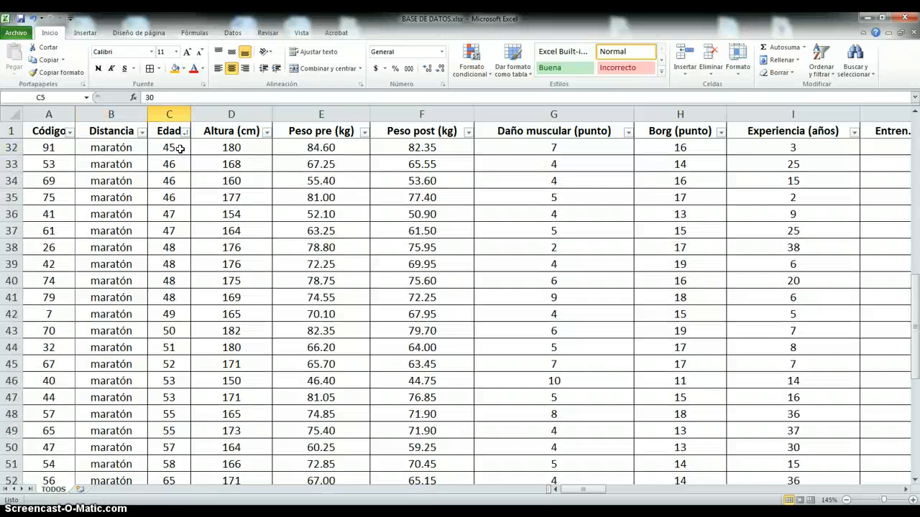
scroll(180, 149, "up", 8)
scroll(179, 149, "up", 5)
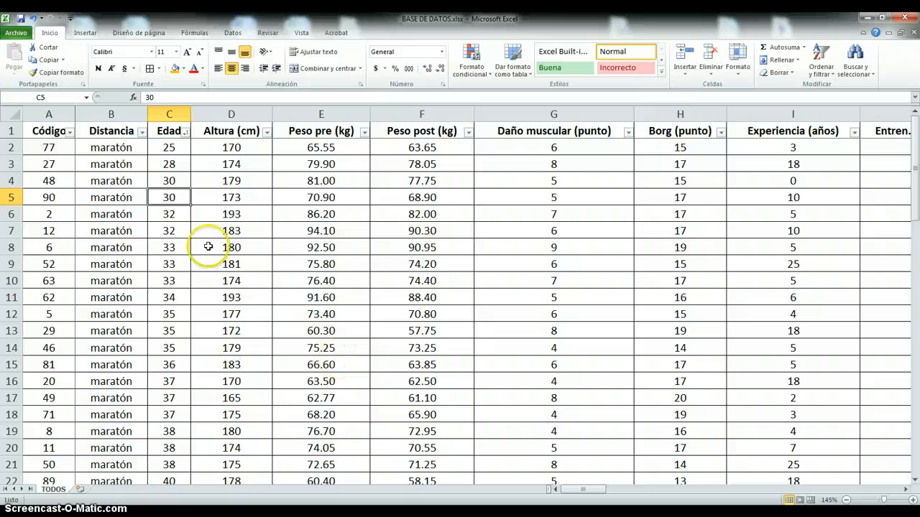
- Start a new conditional formatting rule for Altura cell D2 that formats only cells whose value meets the condition "menor que"
left_click(236, 148)
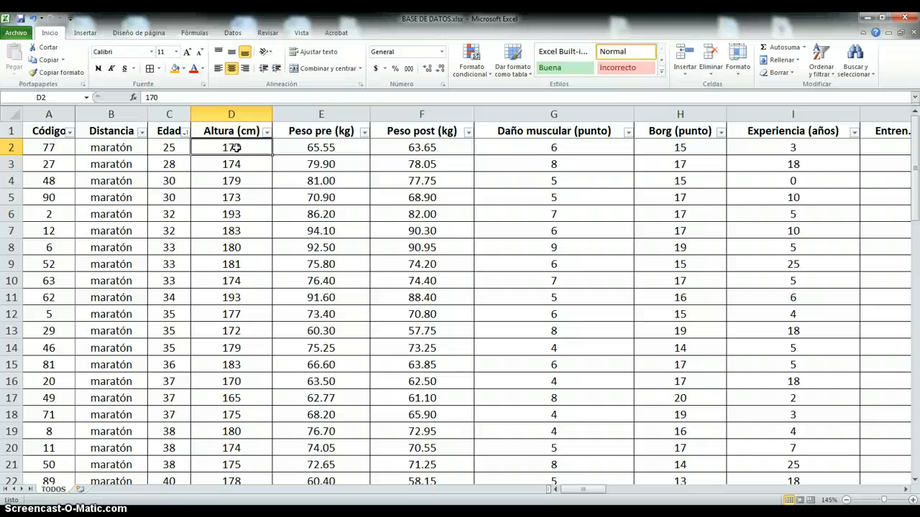
left_click(486, 76)
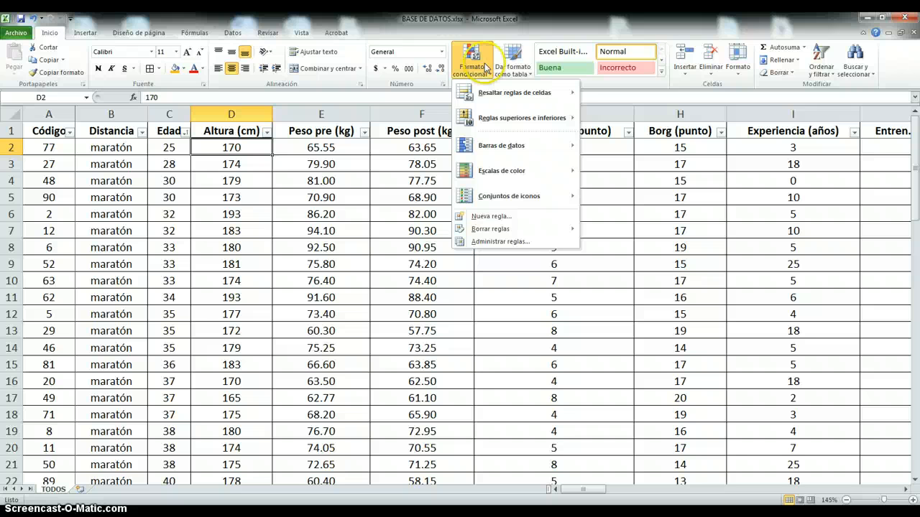
left_click(491, 218)
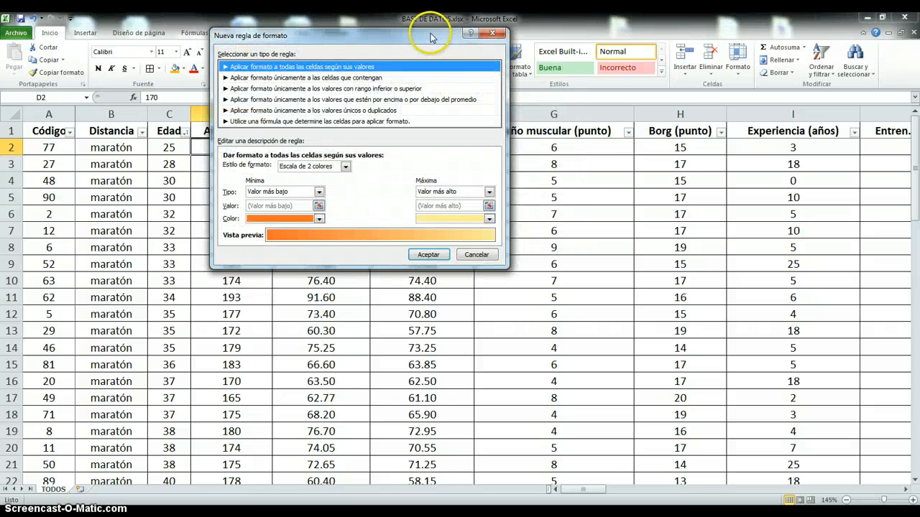
left_click_drag(431, 37, 758, 63)
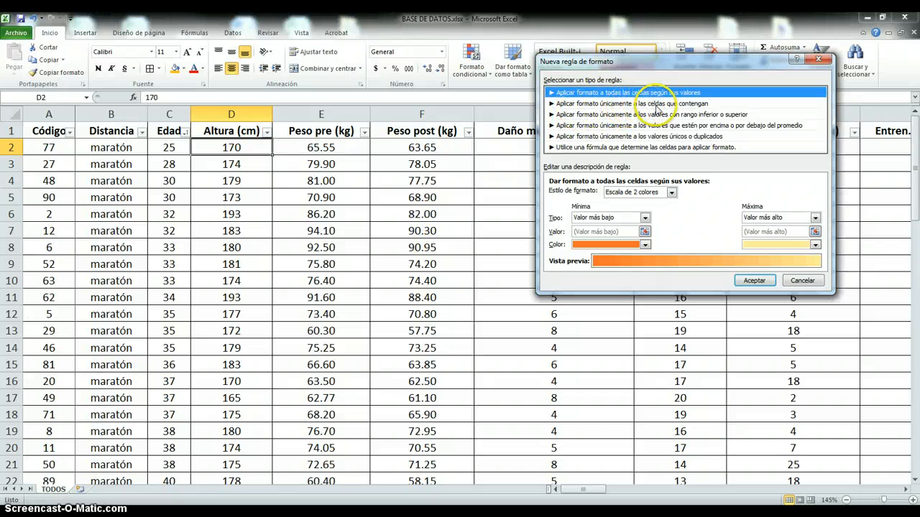
left_click(657, 105)
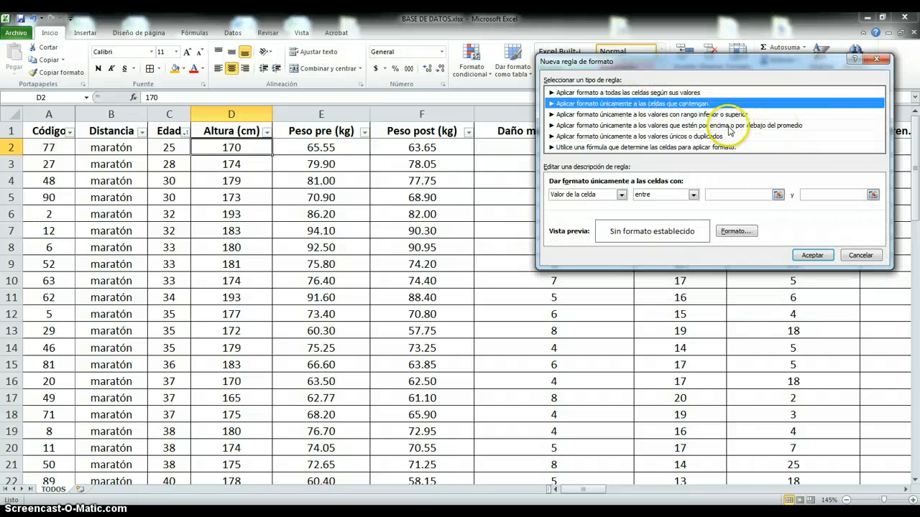
left_click(622, 195)
left_click(622, 196)
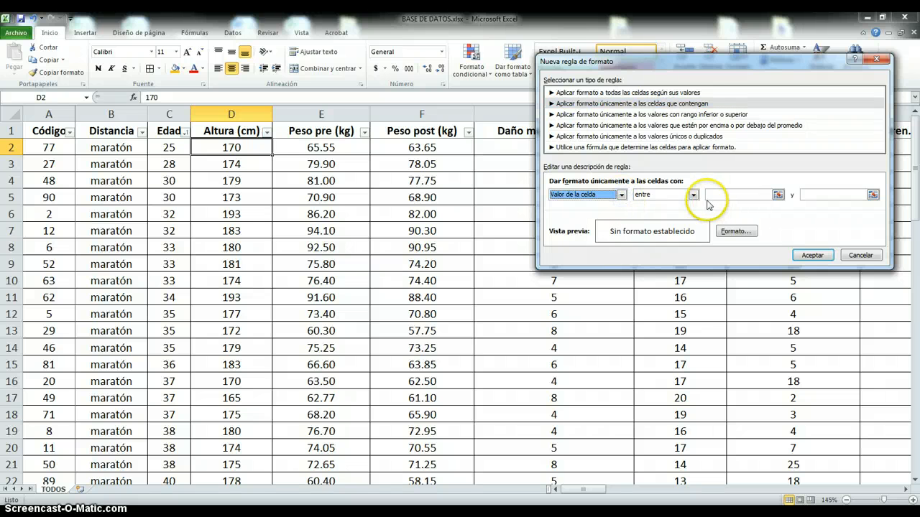
left_click(694, 196)
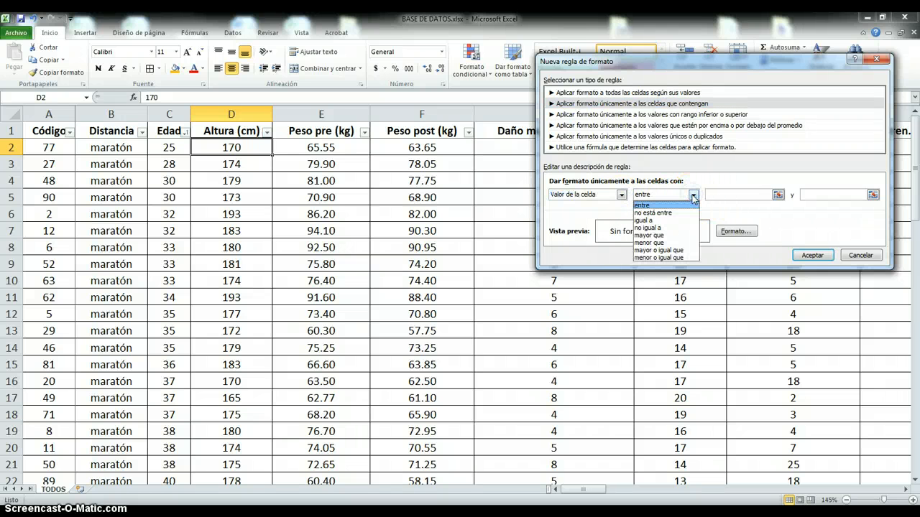
left_click(667, 243)
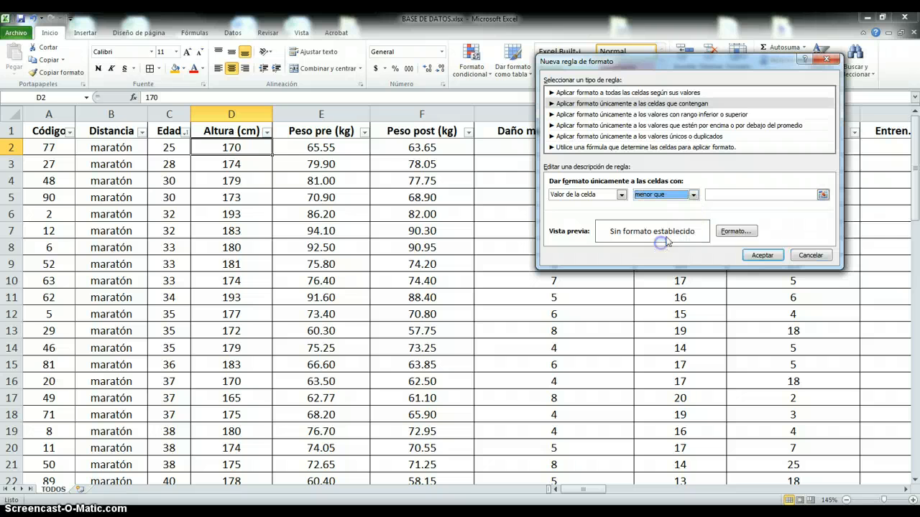